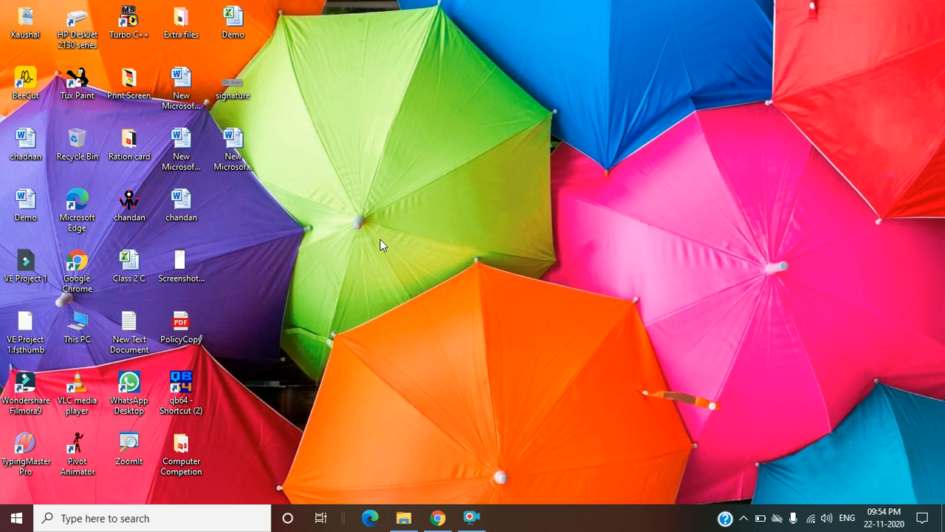
- Create a new Microsoft Word document on the desktop, keeping its suggested file name
right_click(379, 197)
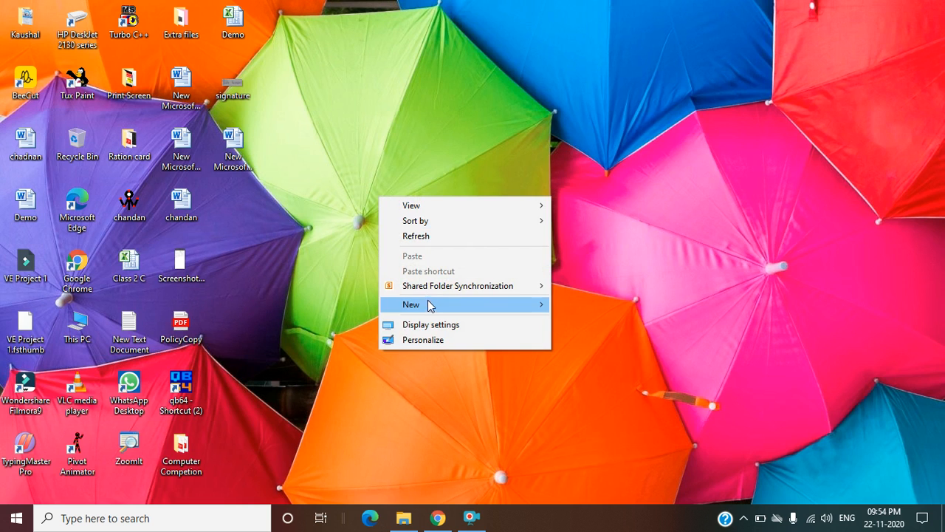
mouse_move(430, 305)
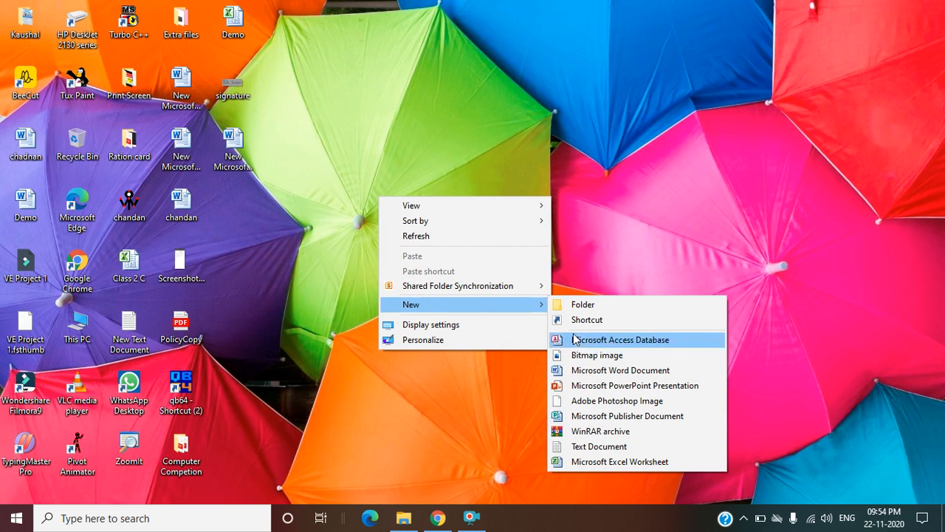
left_click(592, 372)
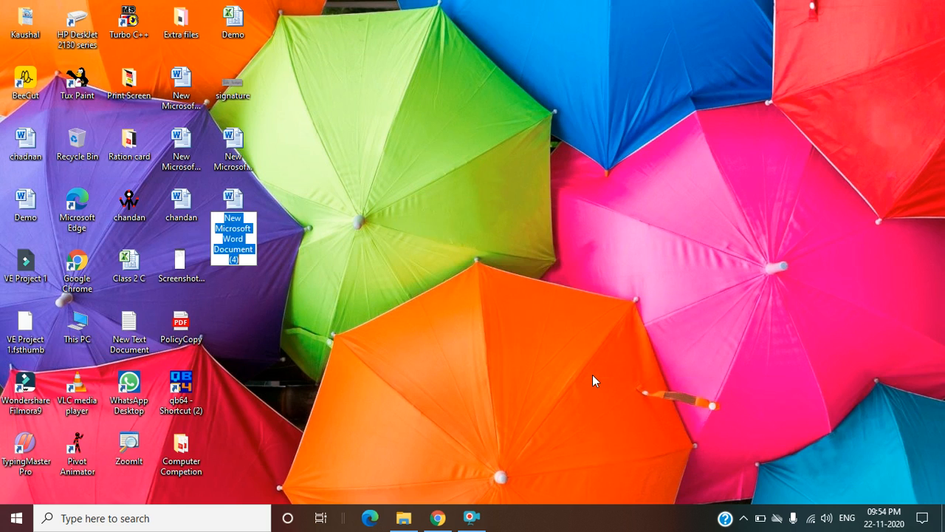
left_click(386, 298)
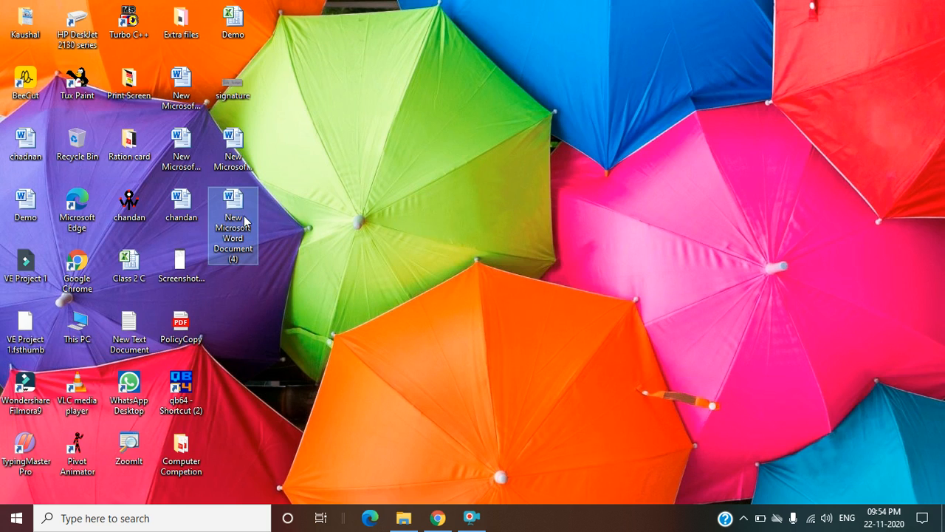
mouse_move(242, 220)
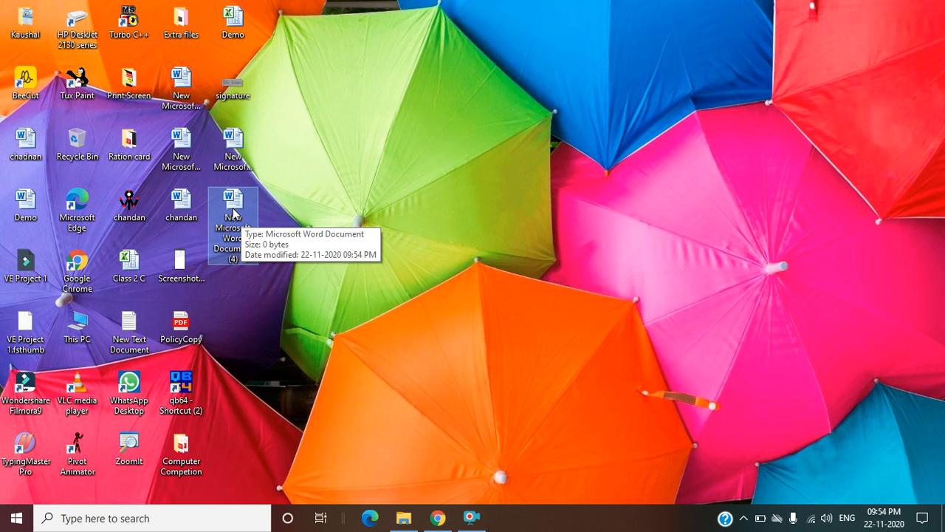
- Launch Word from the list of all installed apps and create a blank document
left_click(10, 521)
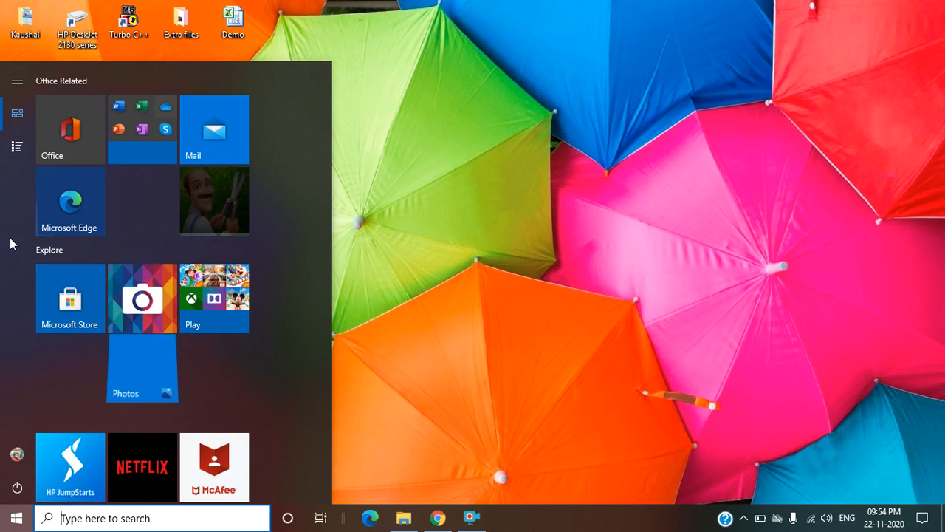
mouse_move(27, 148)
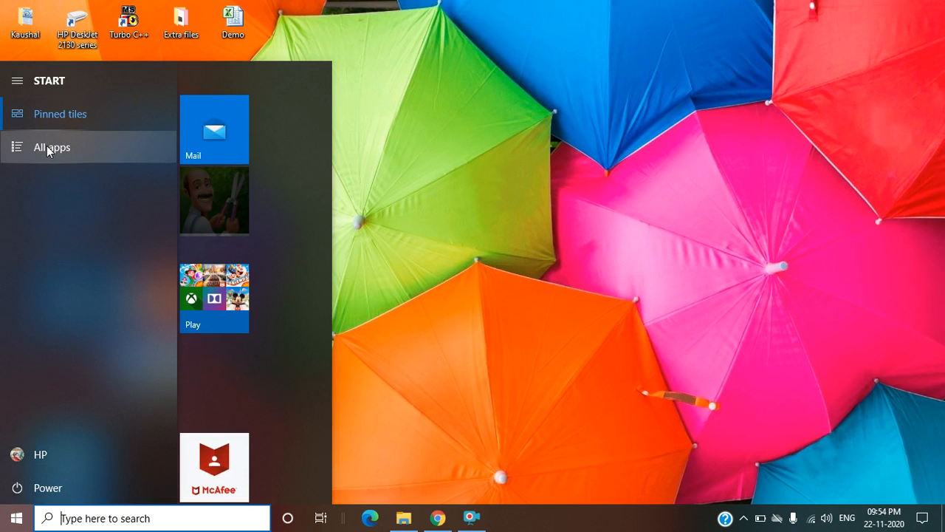
left_click(46, 148)
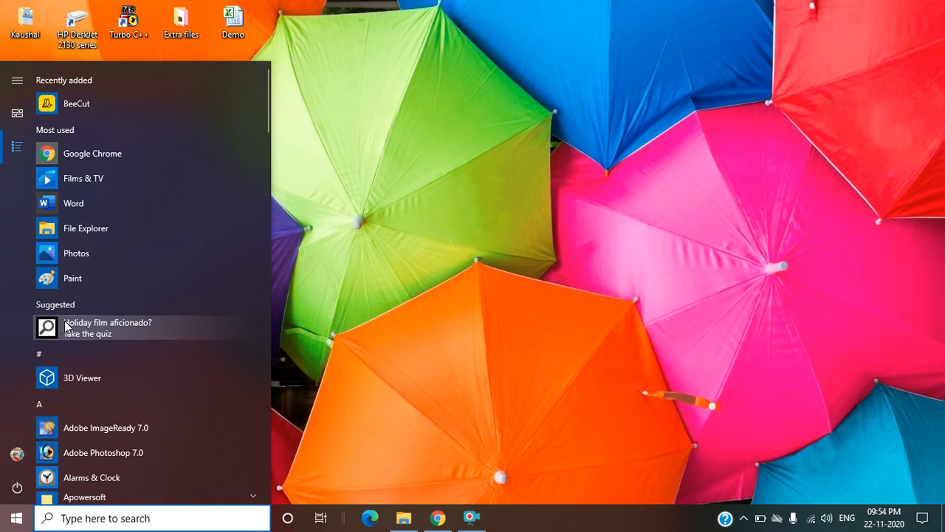
left_click(76, 215)
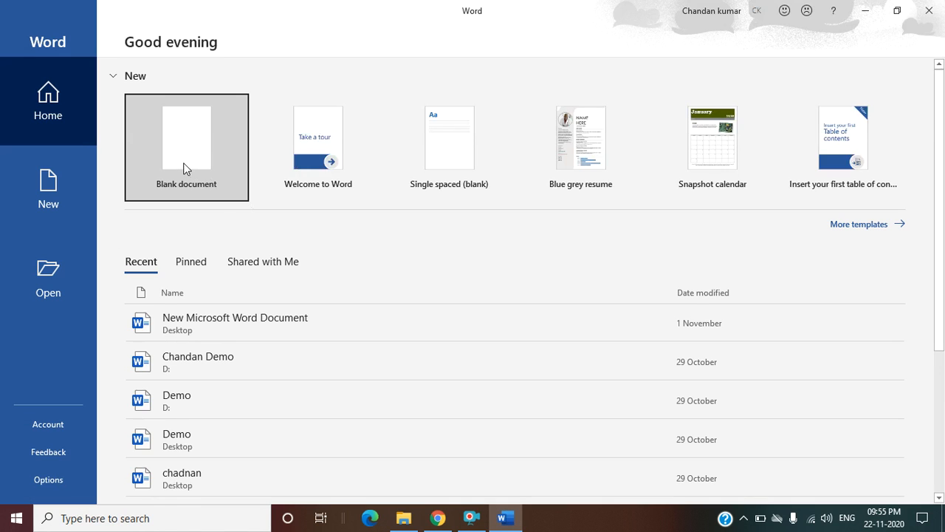
left_click(186, 168)
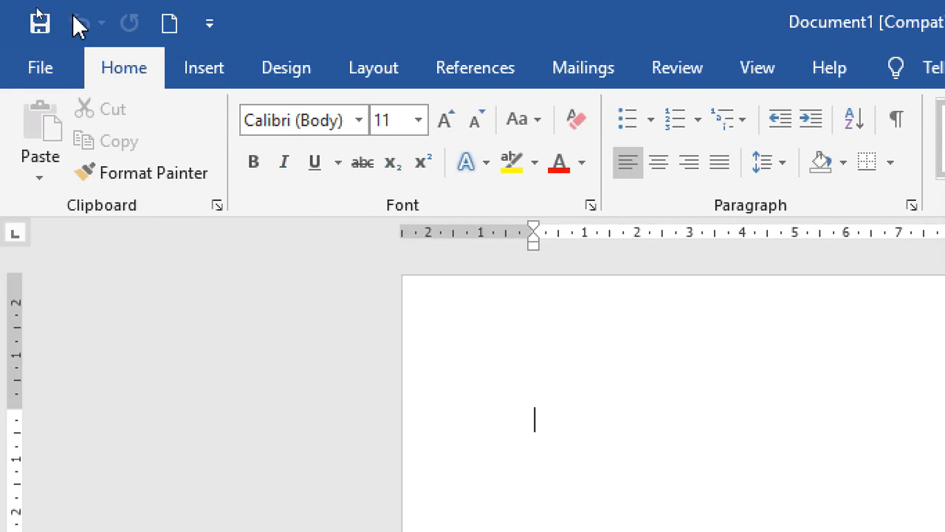
- Remove the New command from the Quick Access Toolbar and add it back again
right_click(177, 28)
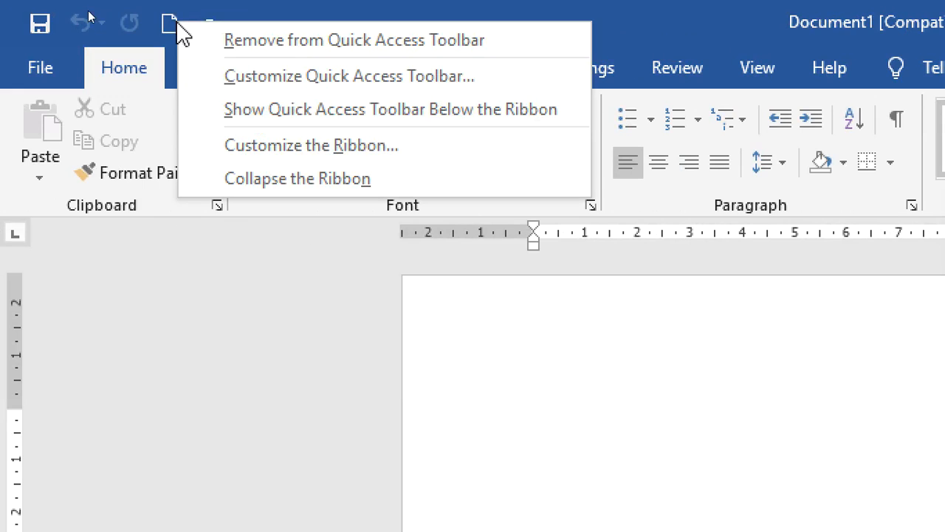
left_click(272, 48)
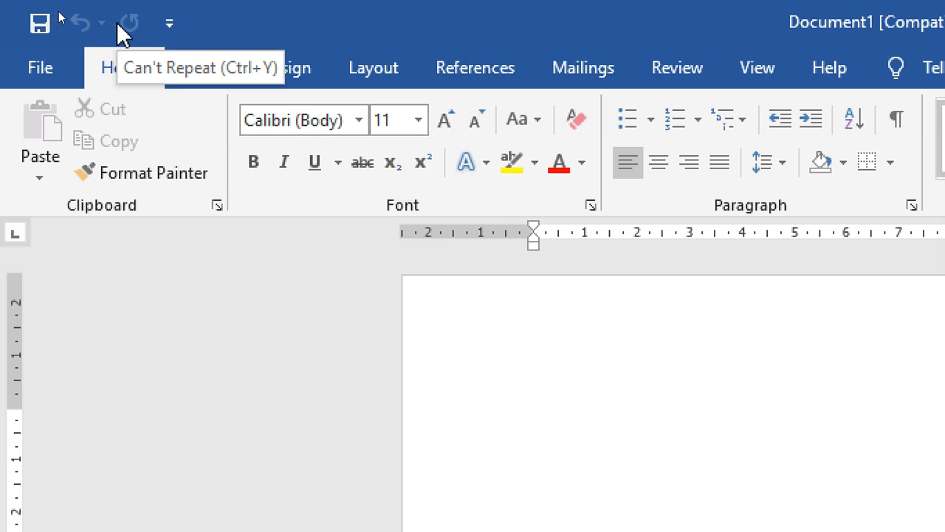
left_click(175, 22)
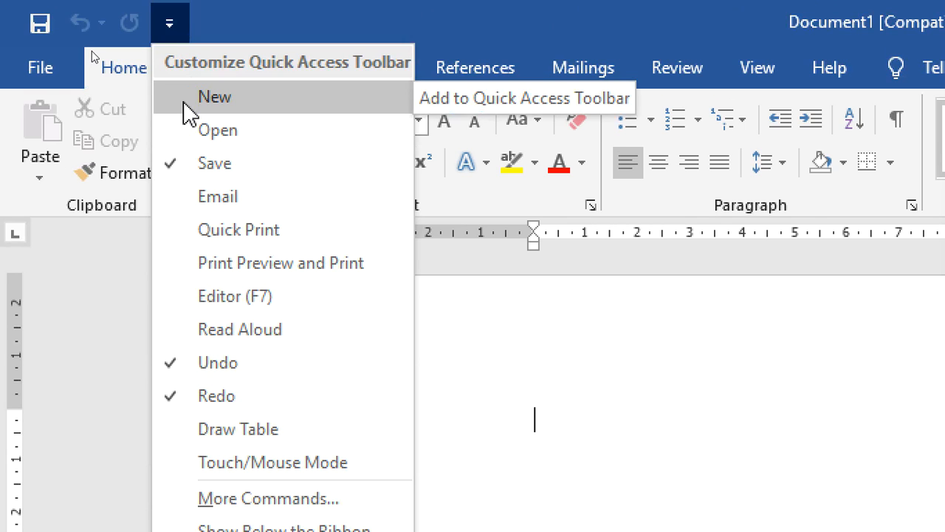
left_click(187, 103)
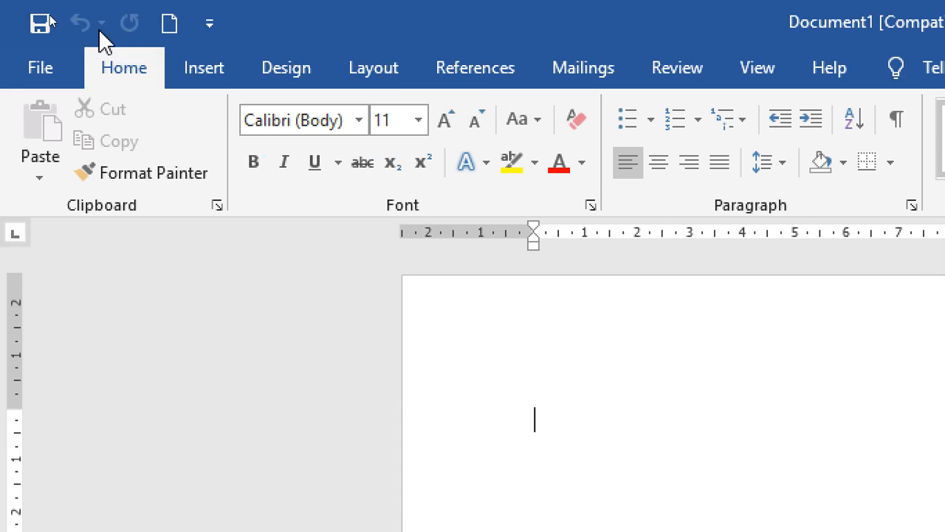
- Add the Email command to the Quick Access Toolbar
left_click(203, 27)
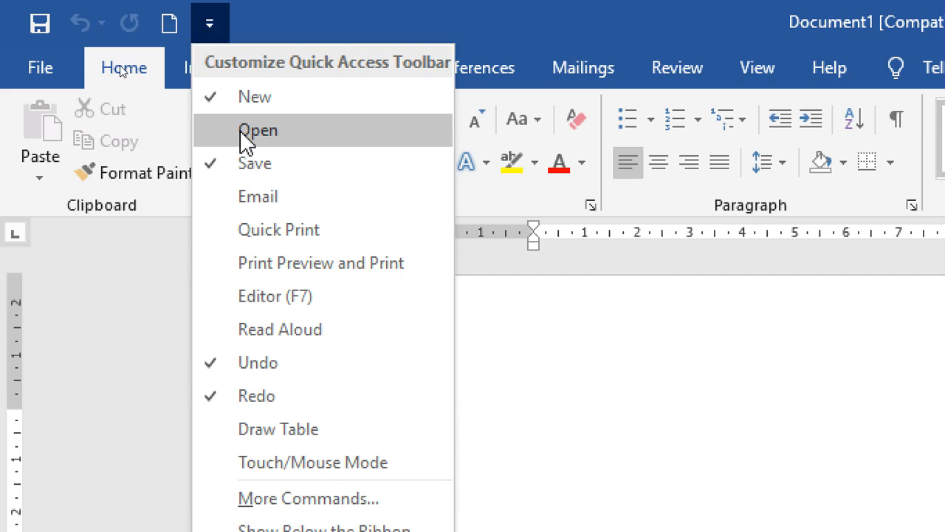
left_click(237, 214)
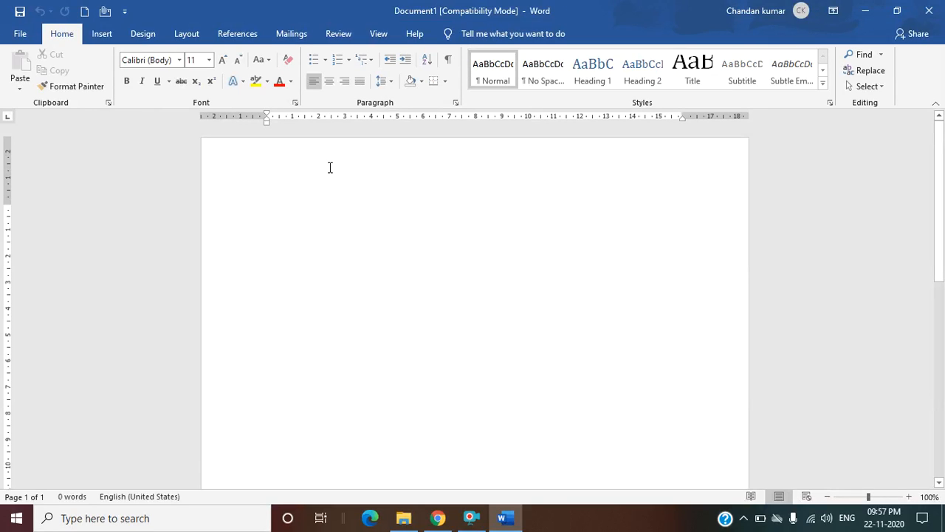
- Increase the font size at the start of the blank document to 72
left_click(224, 65)
left_click(224, 65)
left_click(225, 65)
left_click(225, 65)
left_click(225, 65)
left_click(225, 65)
left_click(223, 62)
left_click(223, 62)
left_click(223, 62)
left_click(223, 62)
left_click(223, 62)
left_click(223, 62)
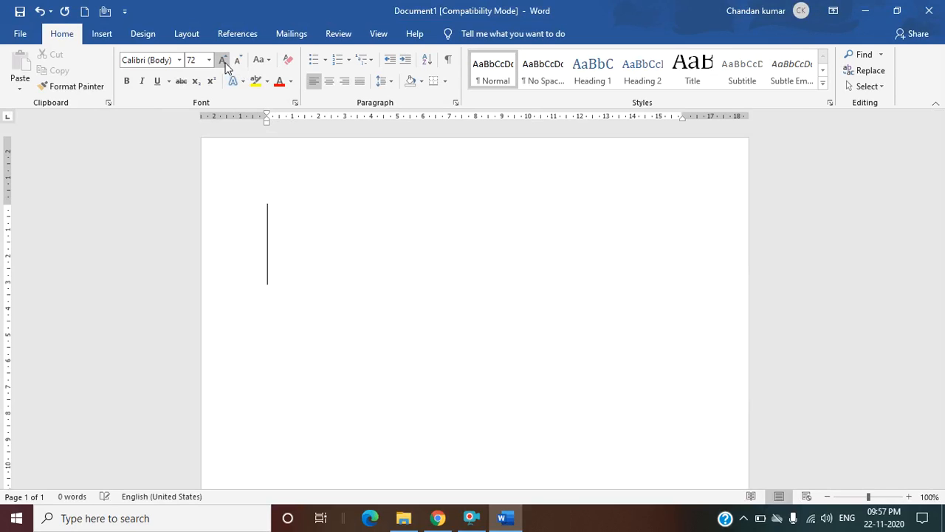
- Write the sentence "Ram is a good boy." in the document
type("Rsa")
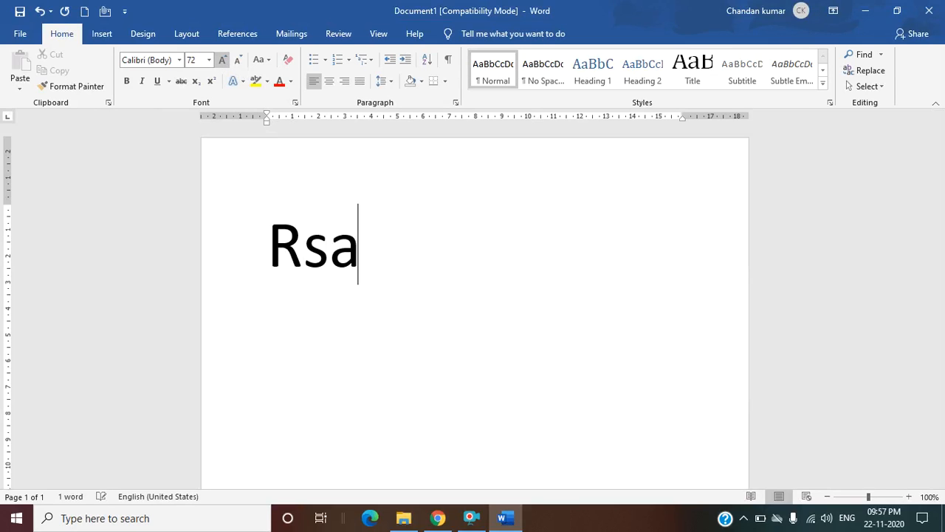
key("BackSpace")
key("BackSpace")
type("am")
type("s ")
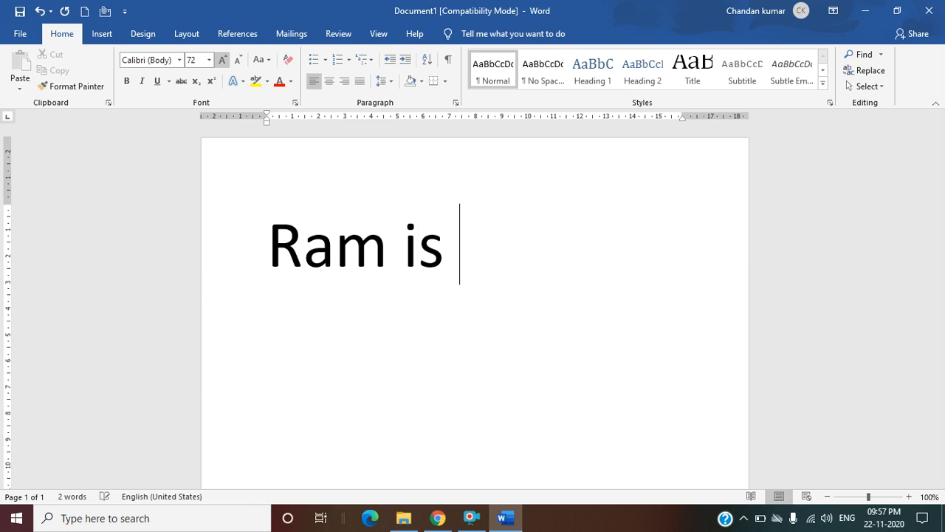
type("a goo")
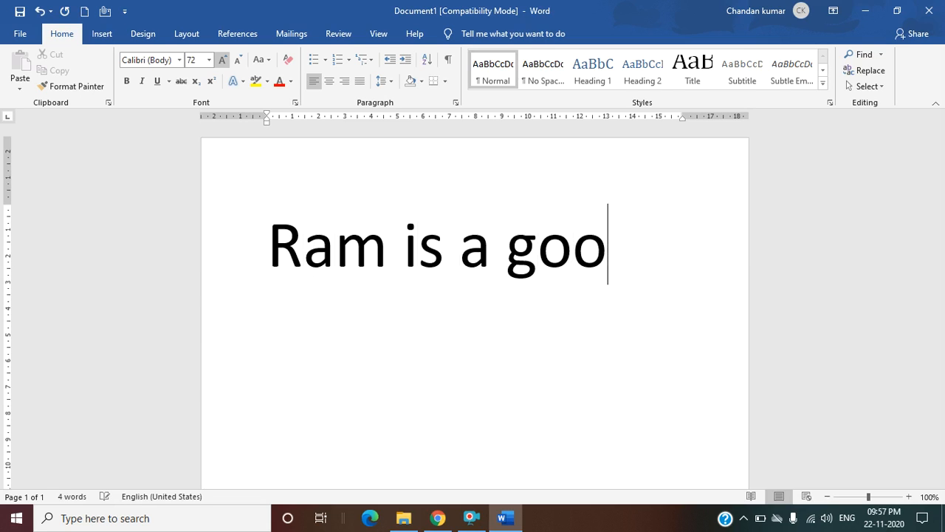
type("d boy")
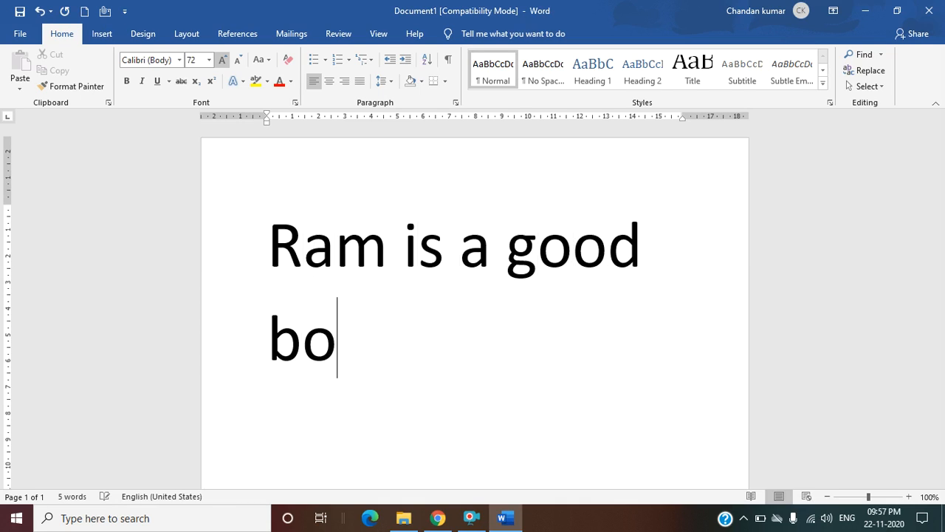
type(".")
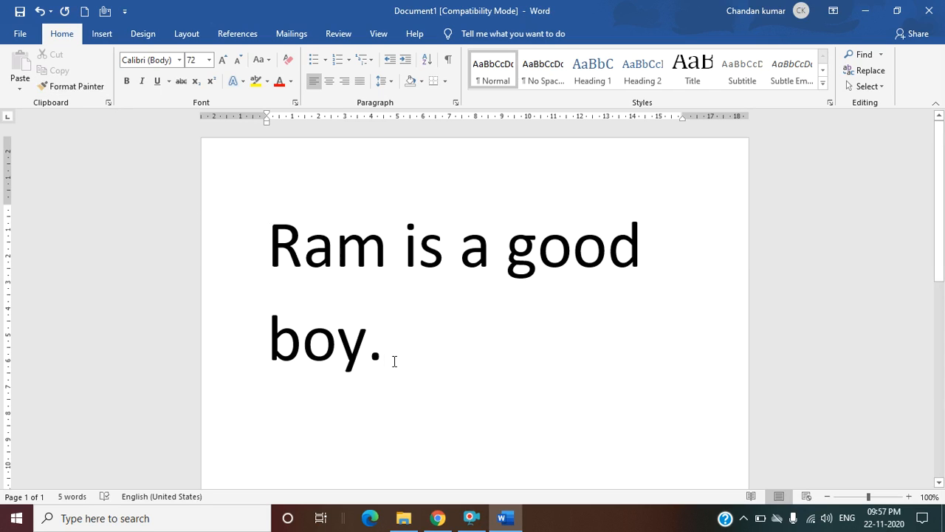
- Reduce the font size of the whole sentence to 48
scroll(395, 354, "down", 1)
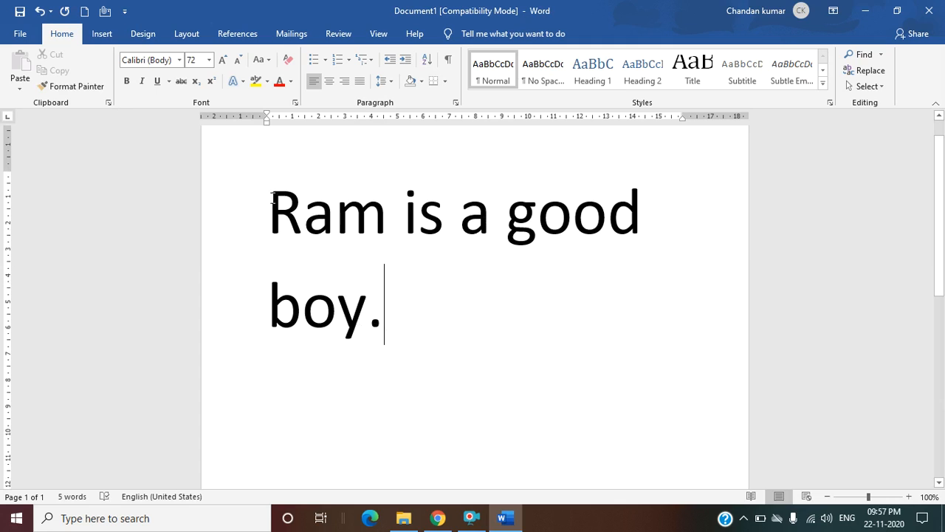
left_click_drag(271, 196, 386, 306)
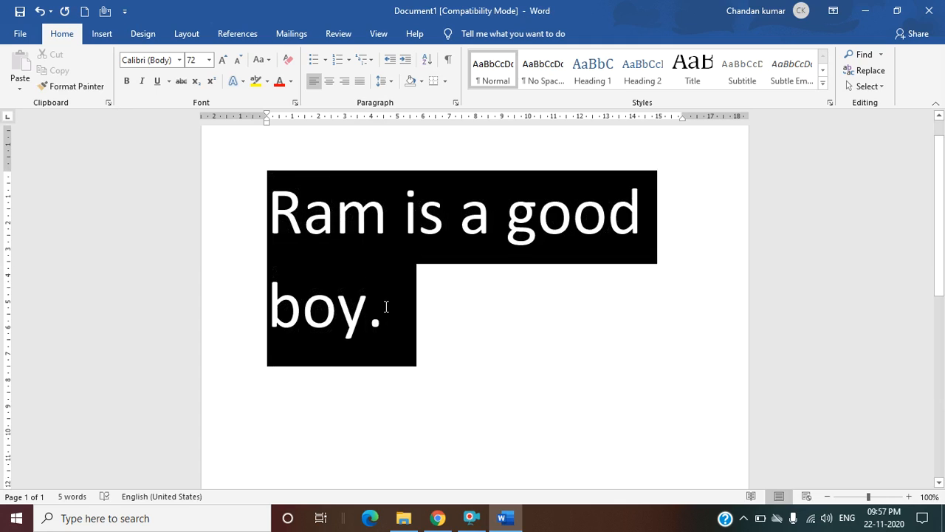
left_click(242, 64)
left_click(423, 338)
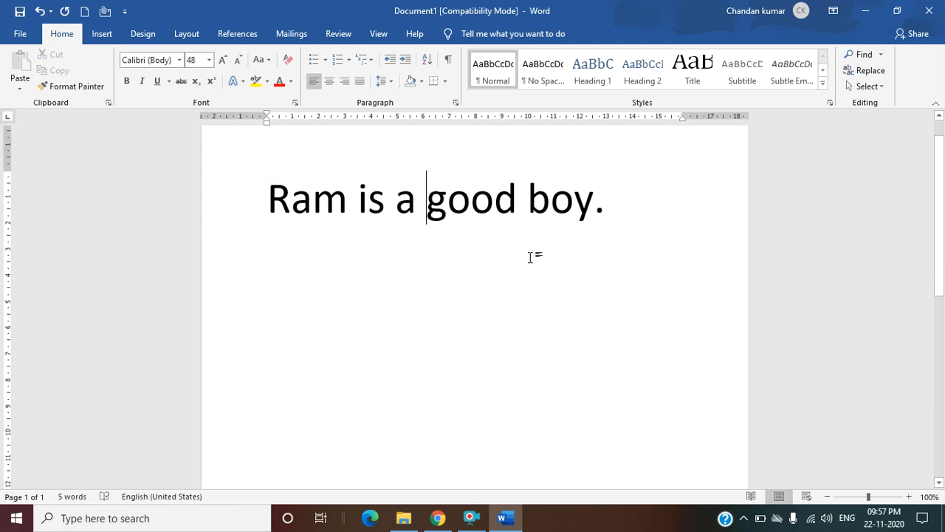
- Copy the sentence "Ram is a good boy." and paste it on a new line below the original
left_click(606, 210)
scroll(500, 230, "up", 1)
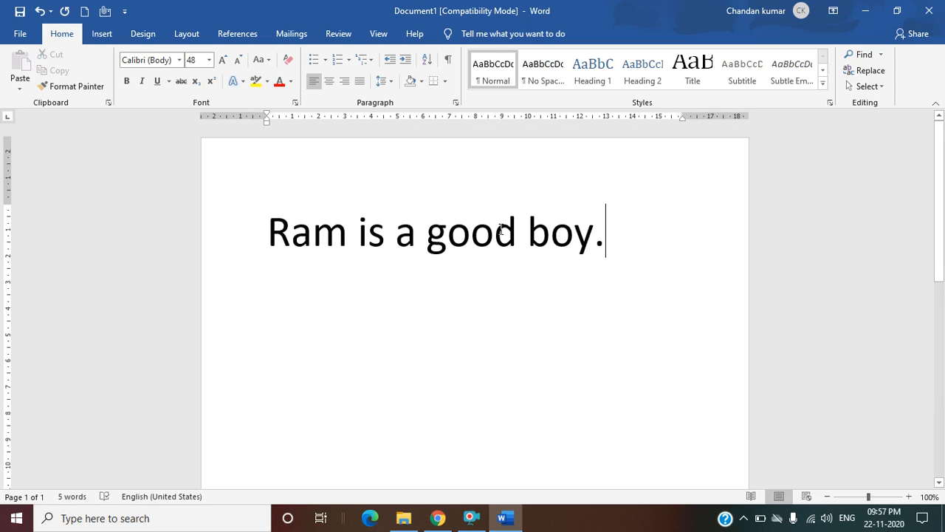
left_click_drag(609, 237, 267, 236)
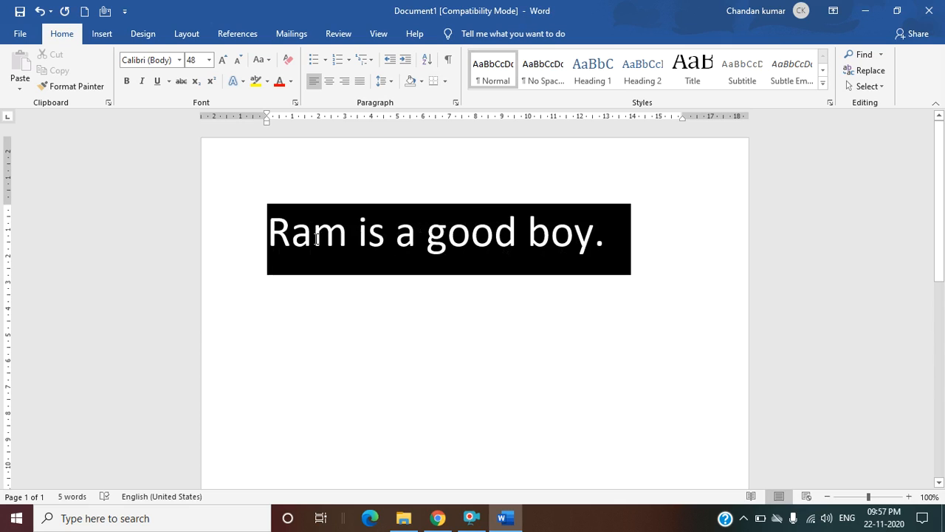
left_click(65, 68)
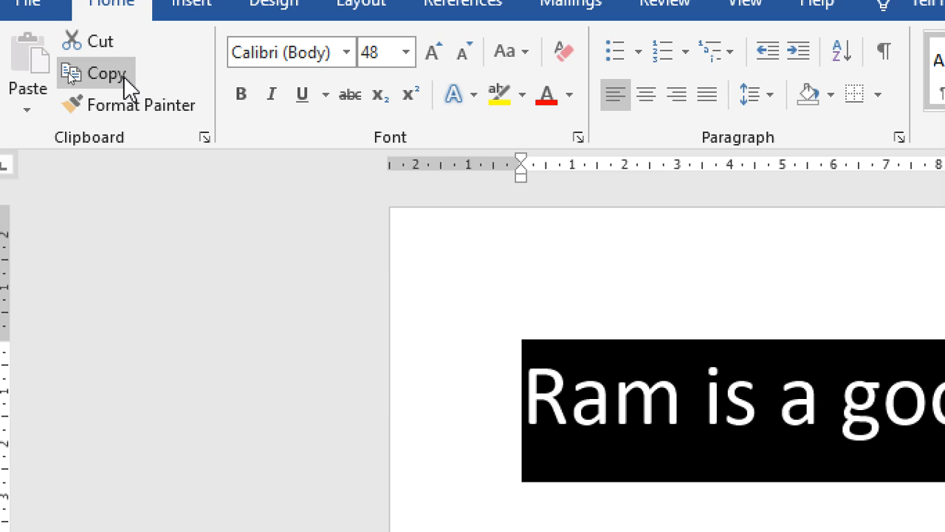
left_click(124, 75)
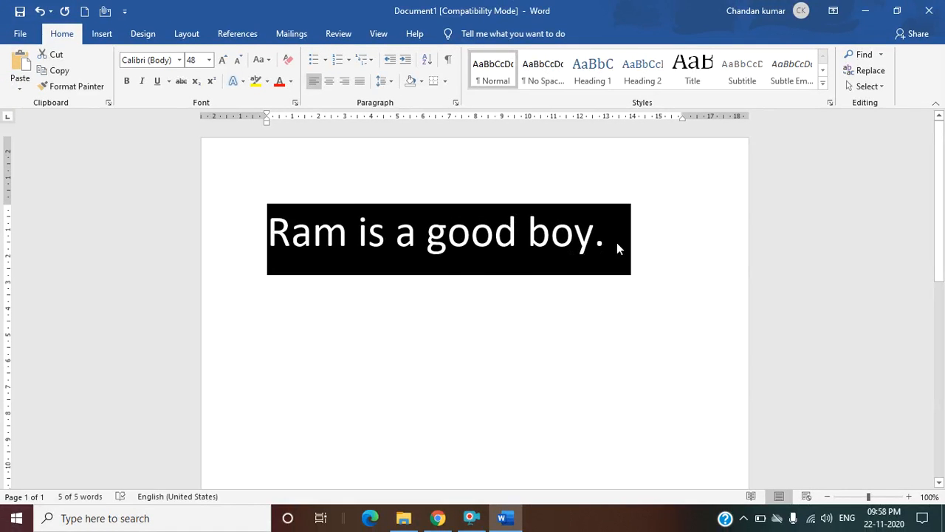
left_click(643, 240)
key("Return")
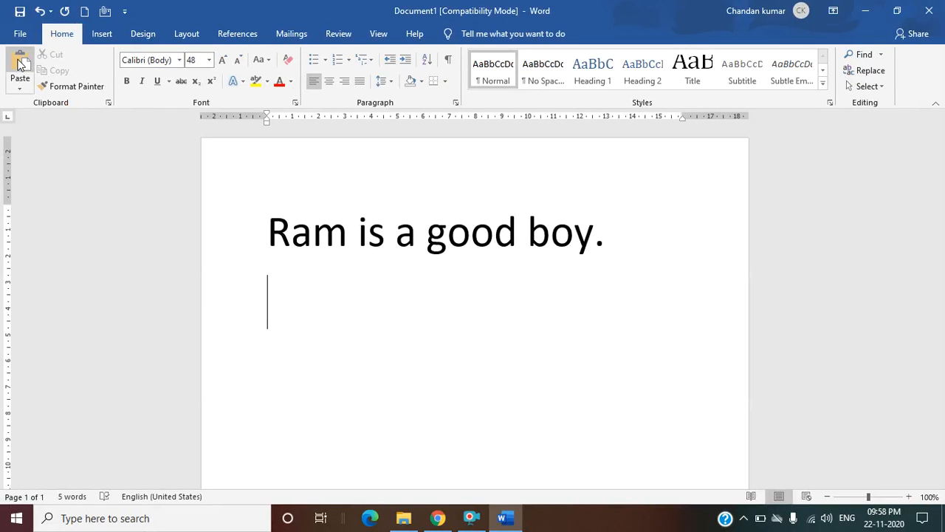
left_click(20, 64)
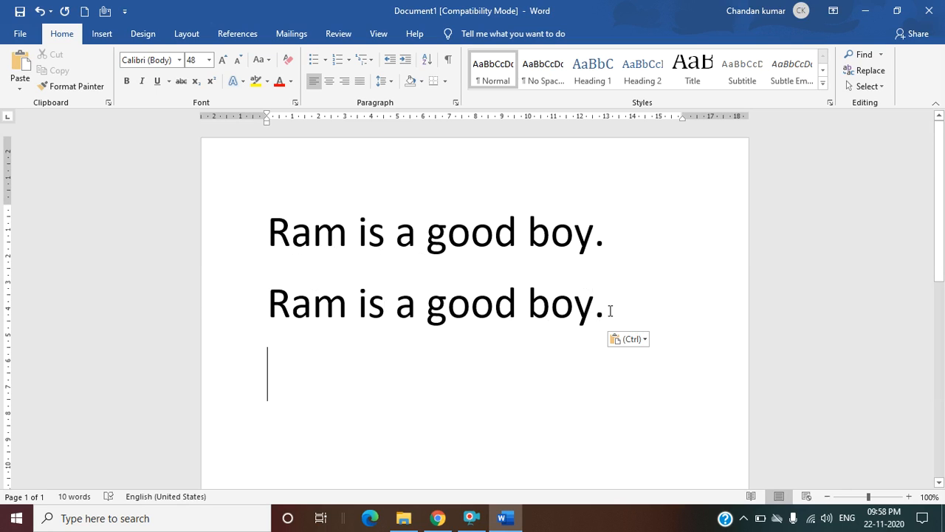
- Cut the second "Ram is a good boy." sentence and paste it one line further down, leaving an empty line between
left_click_drag(610, 310, 249, 300)
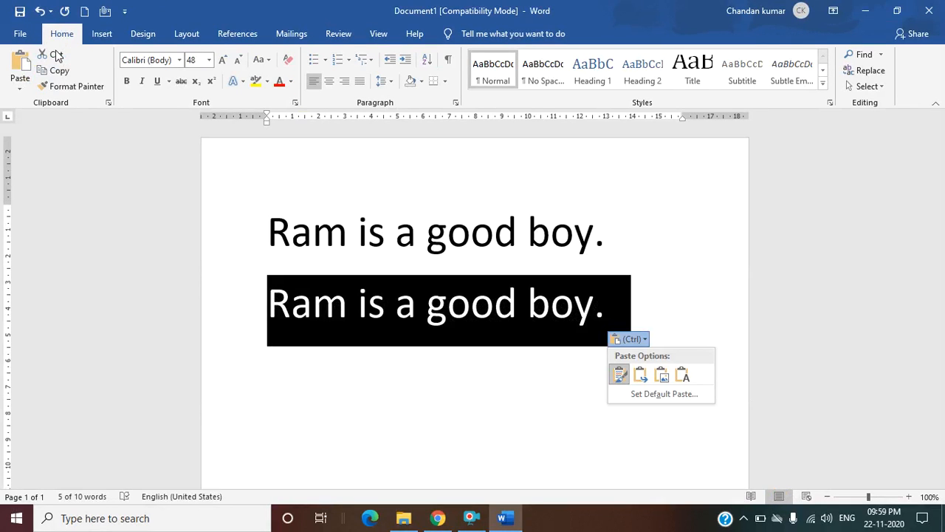
left_click(55, 55)
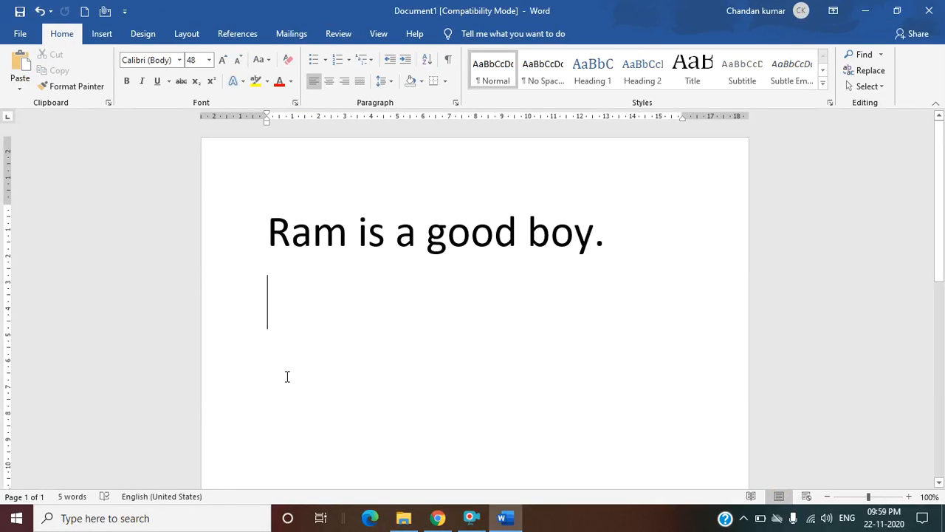
key("Return")
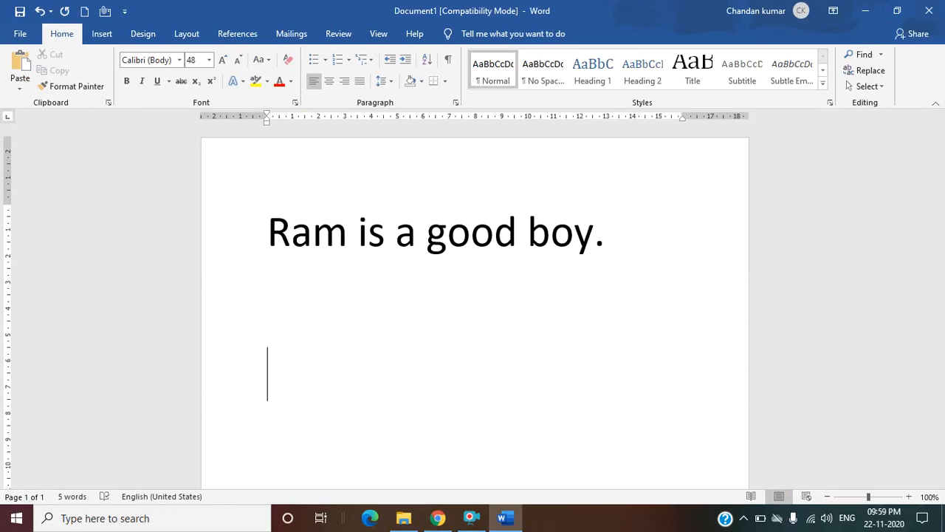
left_click(24, 70)
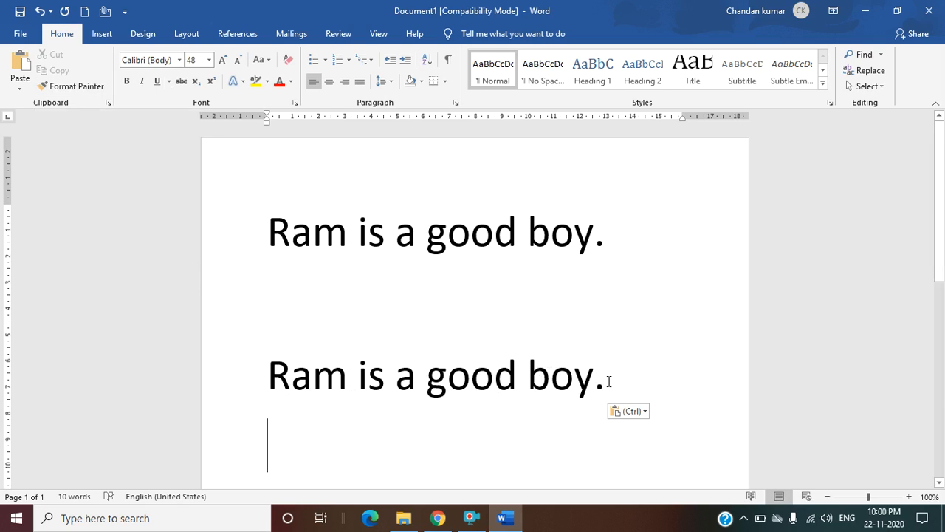
- Color the first "Ram is a good boy." sentence red and apply the black text effect with a blue hard shadow to it
left_click_drag(607, 380, 259, 365)
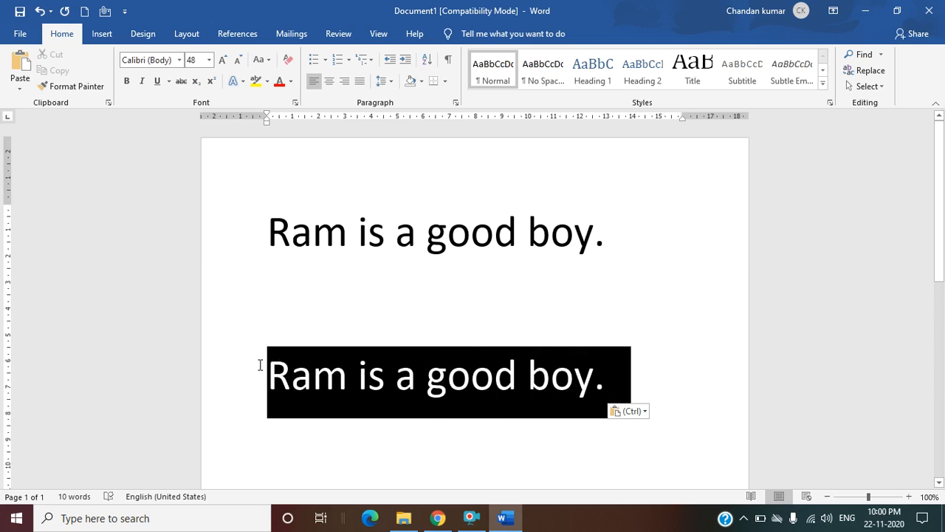
left_click_drag(625, 234, 316, 218)
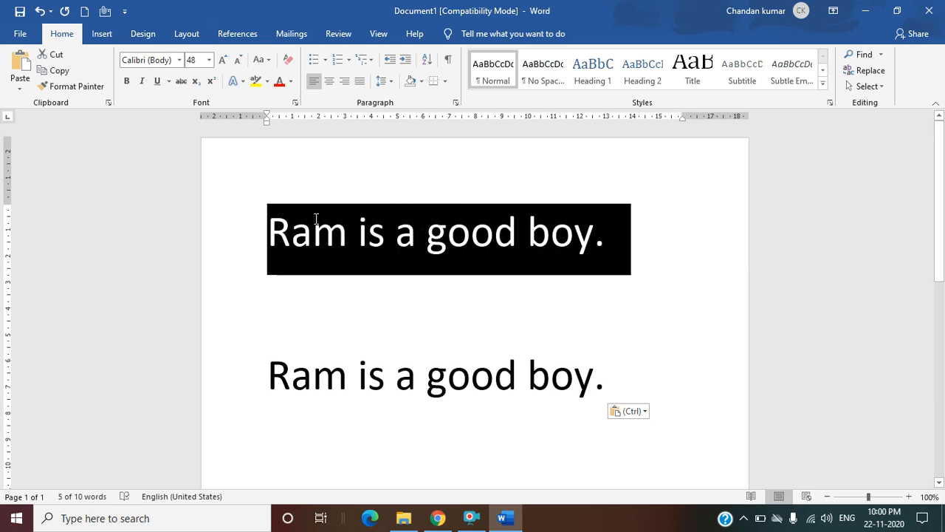
left_click(291, 82)
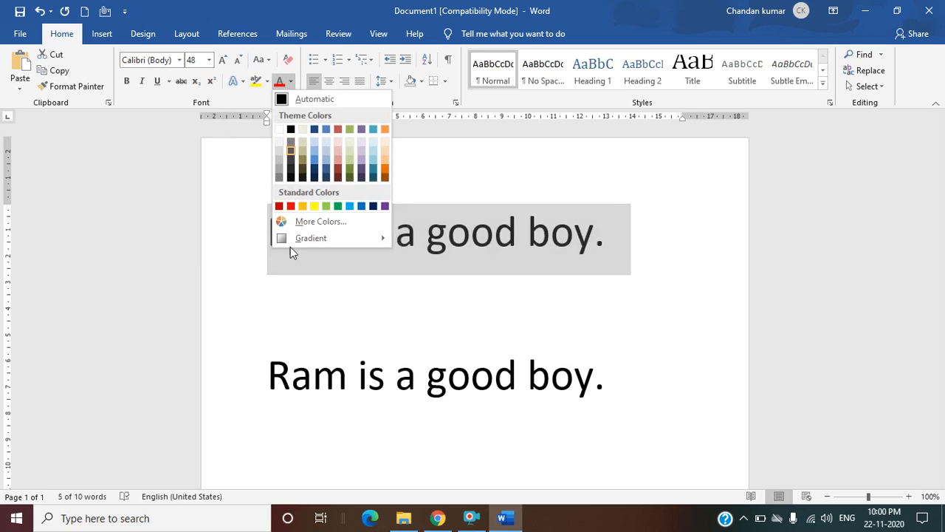
left_click(293, 207)
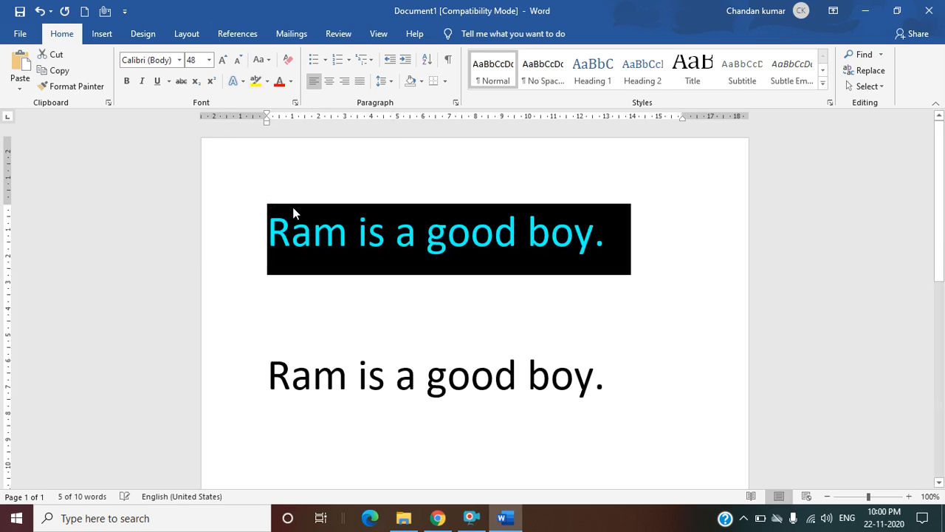
left_click(242, 81)
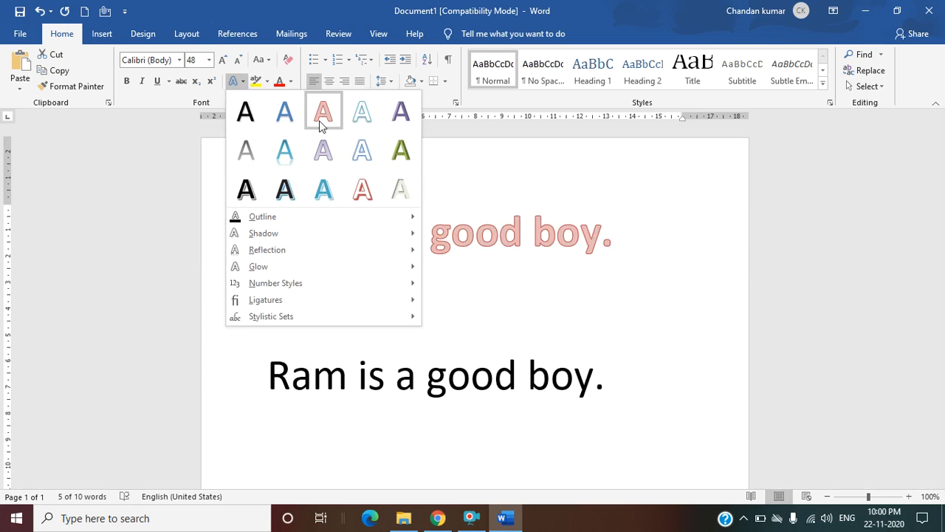
left_click(300, 202)
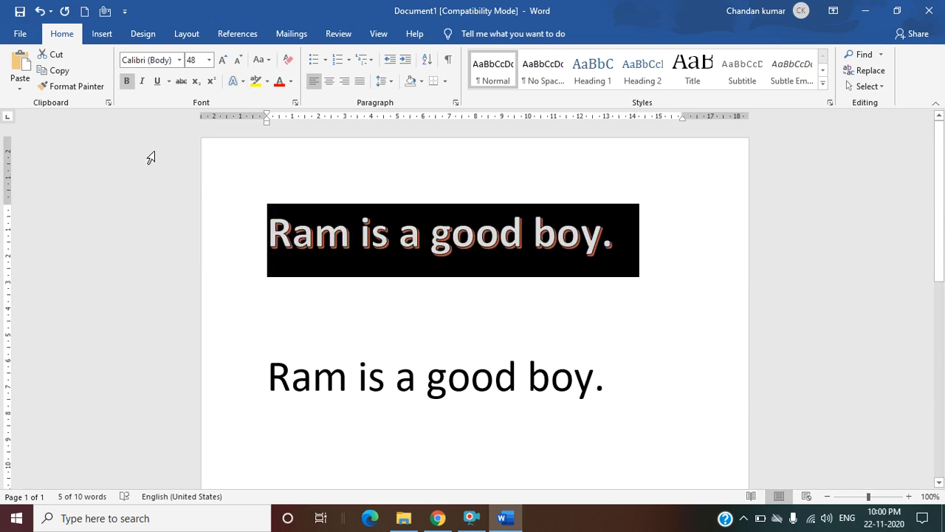
- Make the first sentence italic and set its font to Showcard Gothic
left_click(141, 82)
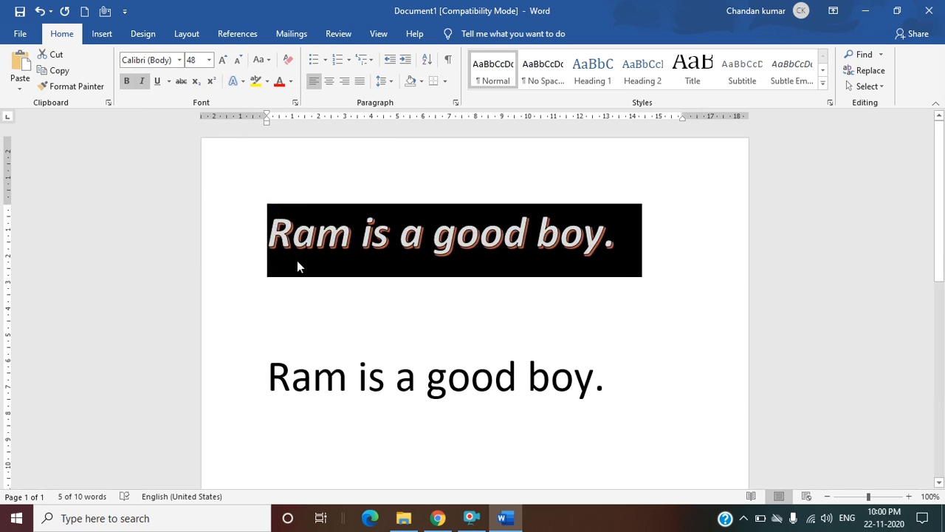
left_click(179, 60)
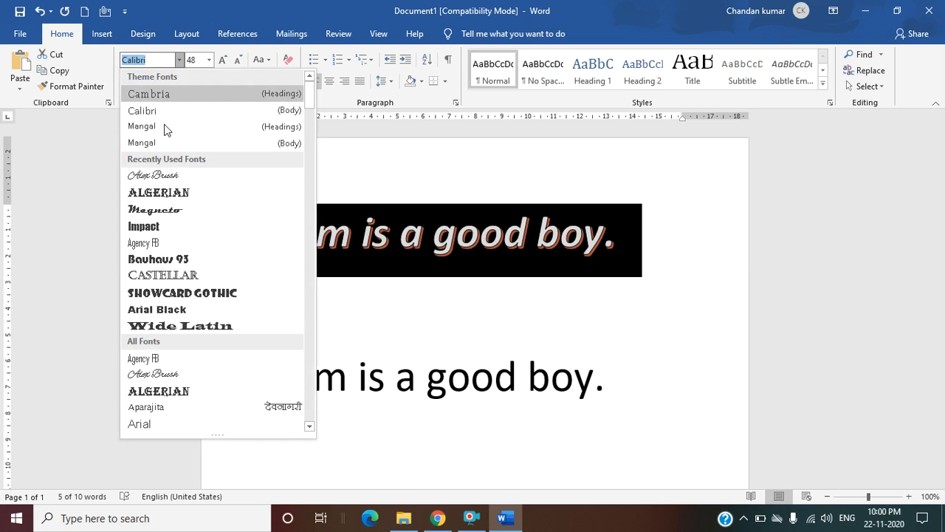
left_click(160, 295)
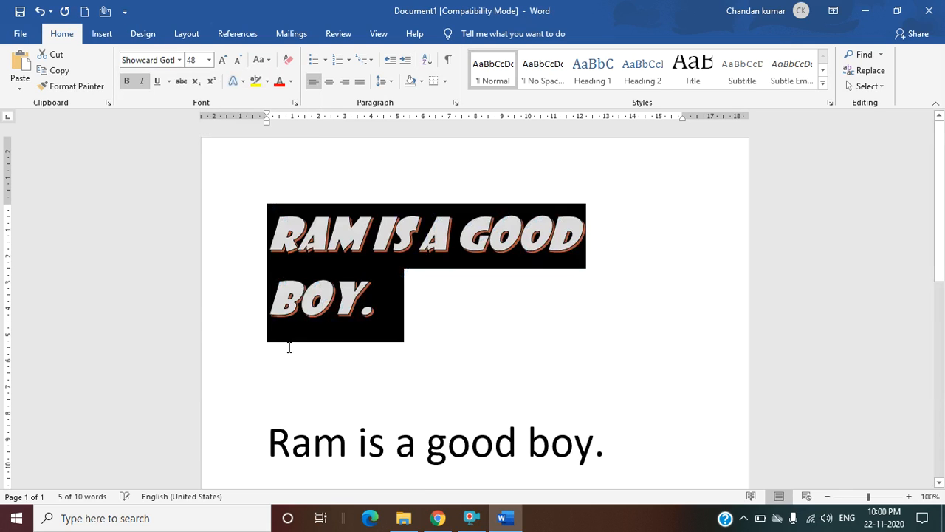
left_click(429, 330)
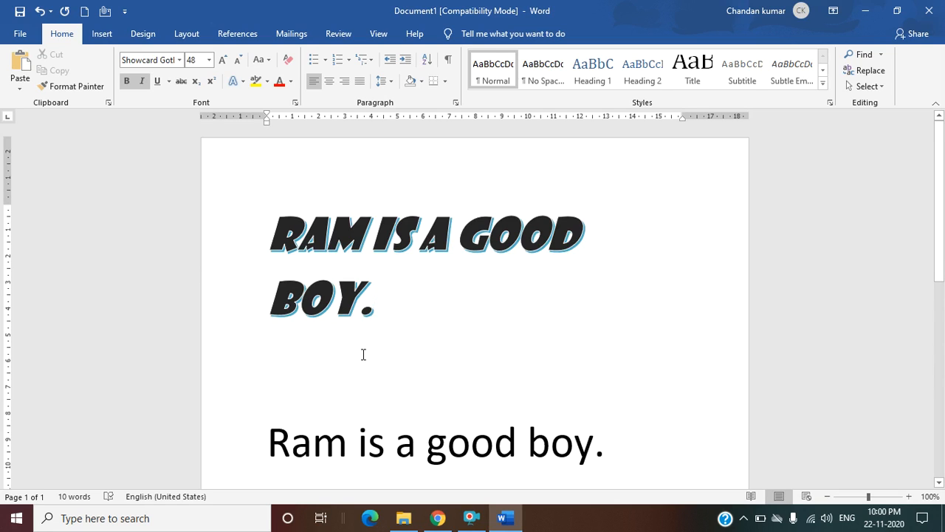
- Copy the first sentence's formatting onto the second "Ram is a good boy." sentence with Format Painter
left_click_drag(393, 299, 234, 223)
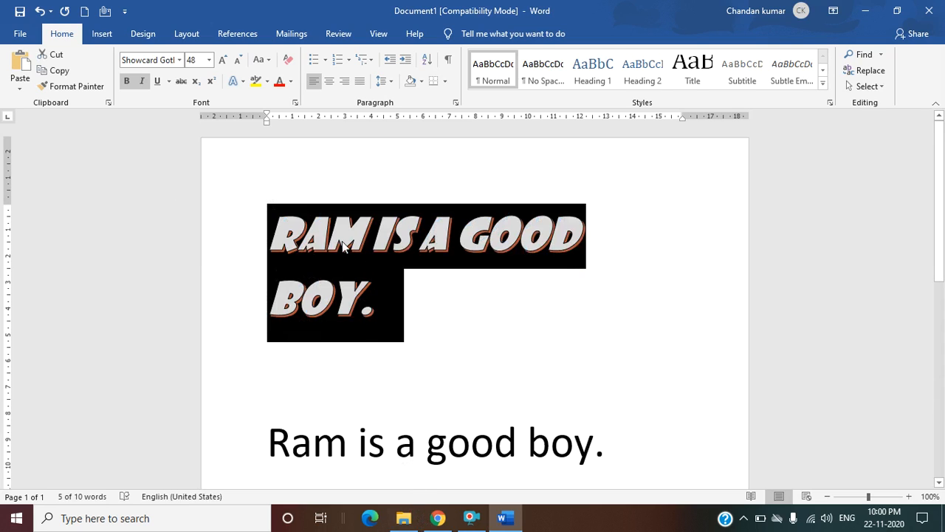
left_click(407, 361)
left_click_drag(388, 300, 261, 274)
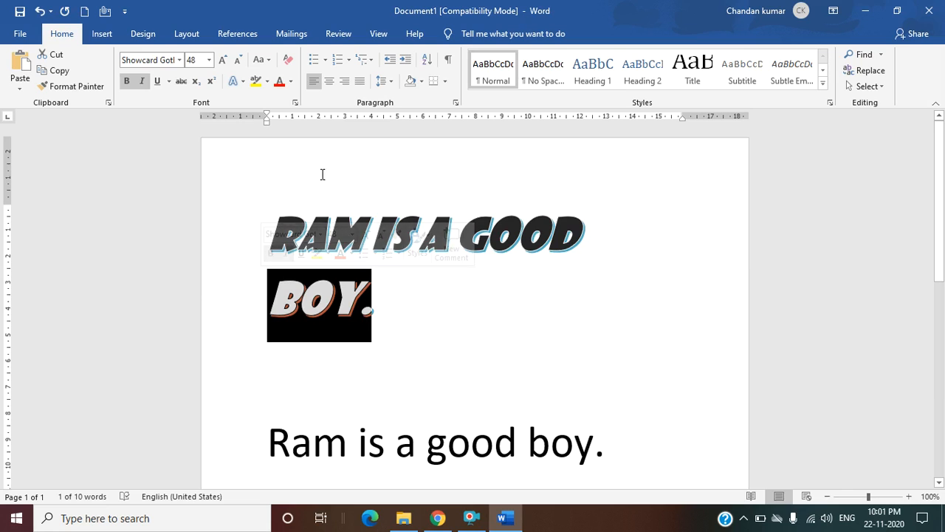
left_click(59, 86)
left_click_drag(270, 437, 606, 452)
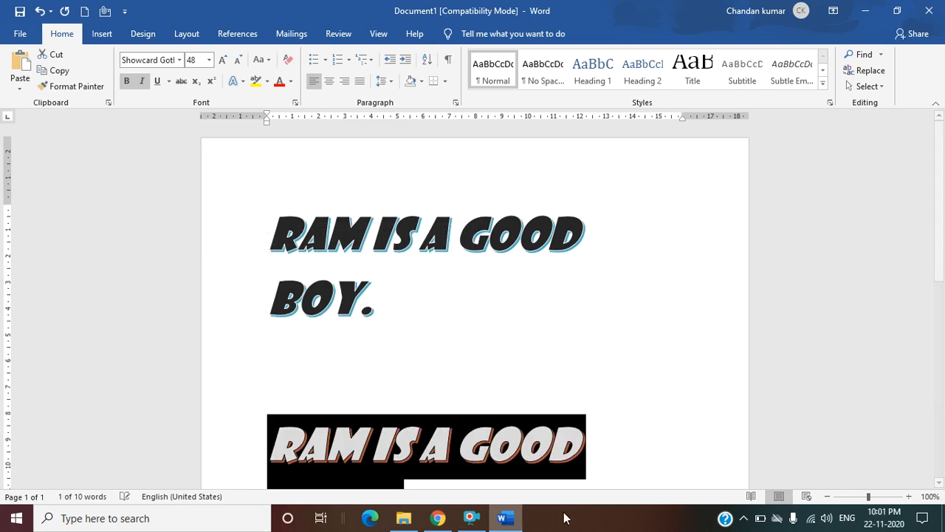
left_click(597, 407)
scroll(595, 415, "down", 1)
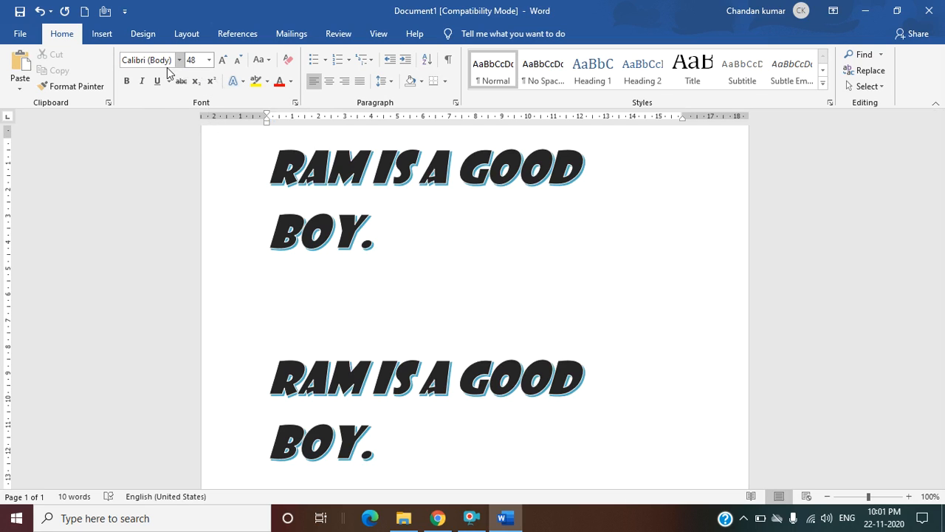
- Generate random sample text on a new line below the second sentence with =rand()
left_click(425, 443)
key("Return")
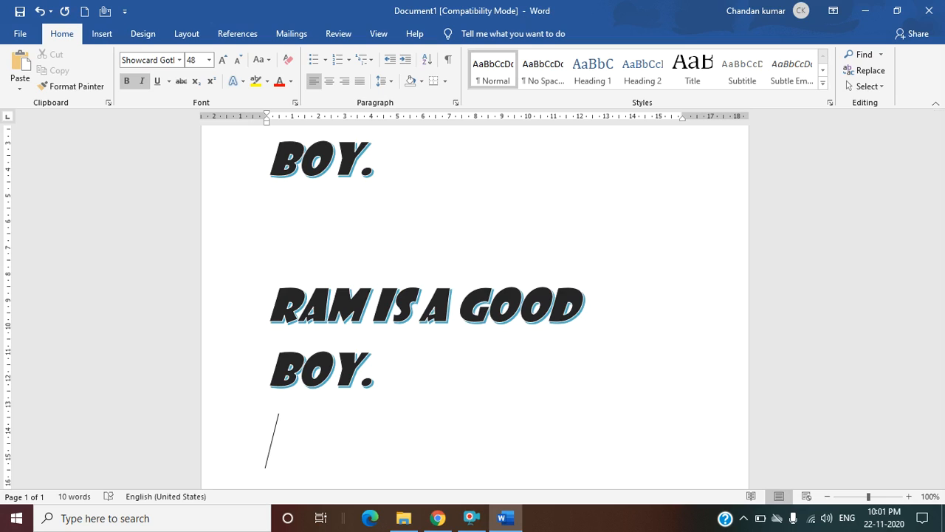
type("+")
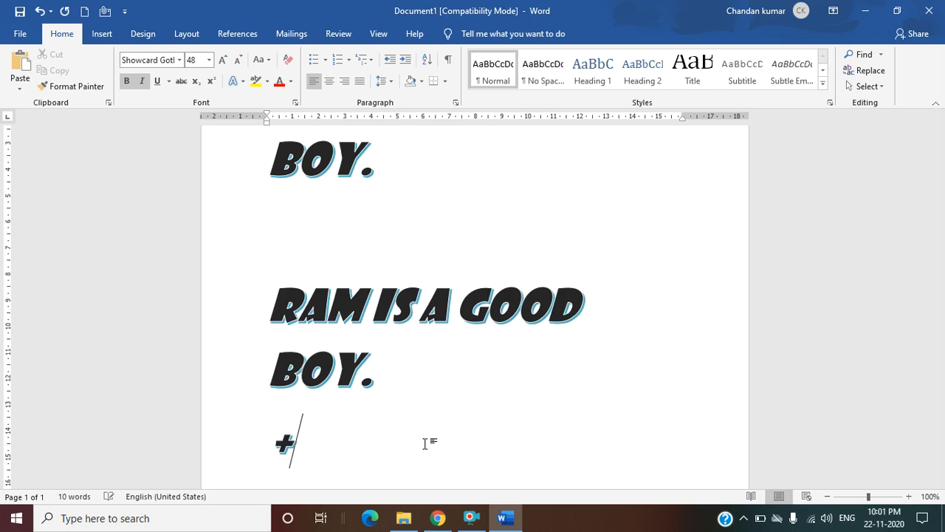
key("BackSpace")
type("=")
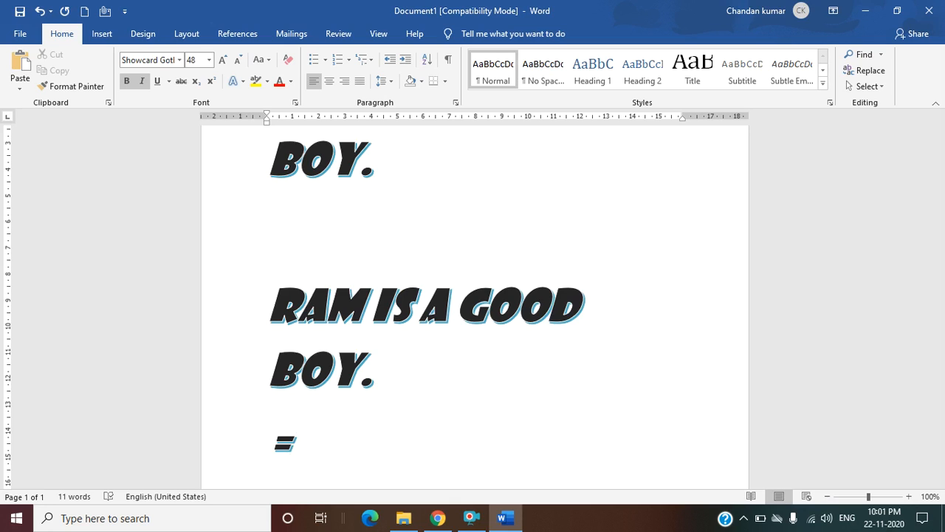
type("rand")
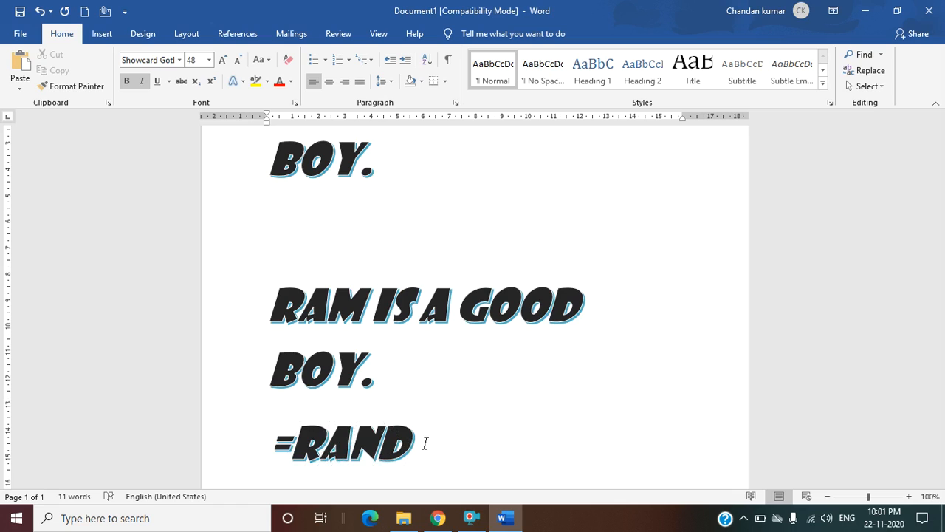
type("(")
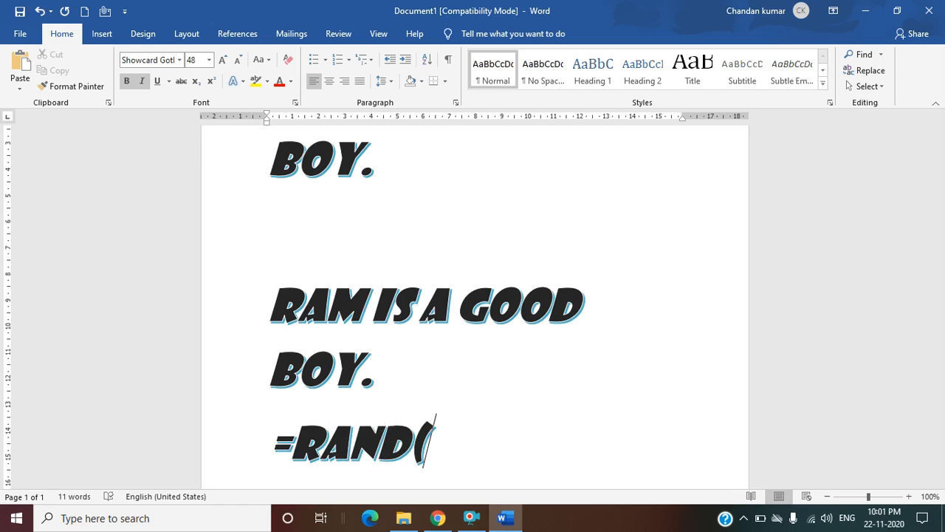
type(")")
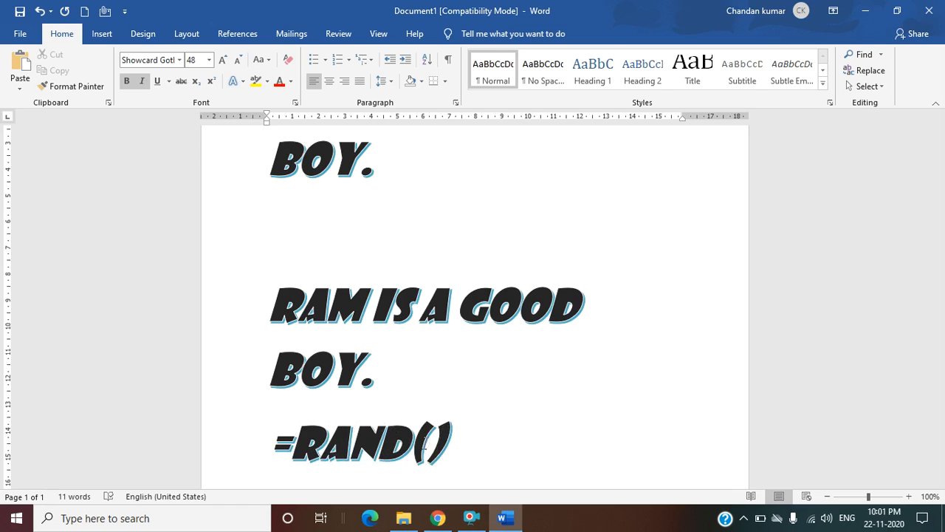
key("Return")
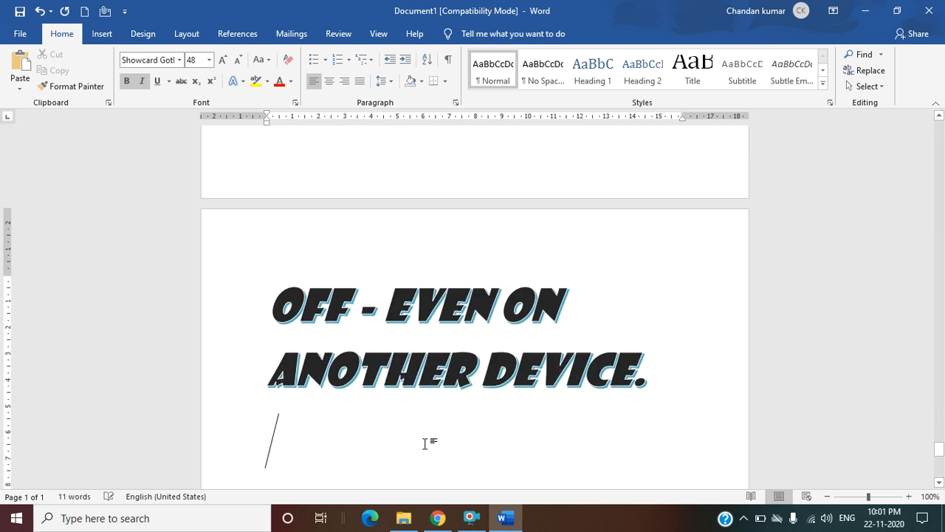
- Look through the generated sample text from the end of the document back towards its first pages
scroll(421, 436, "down", 4)
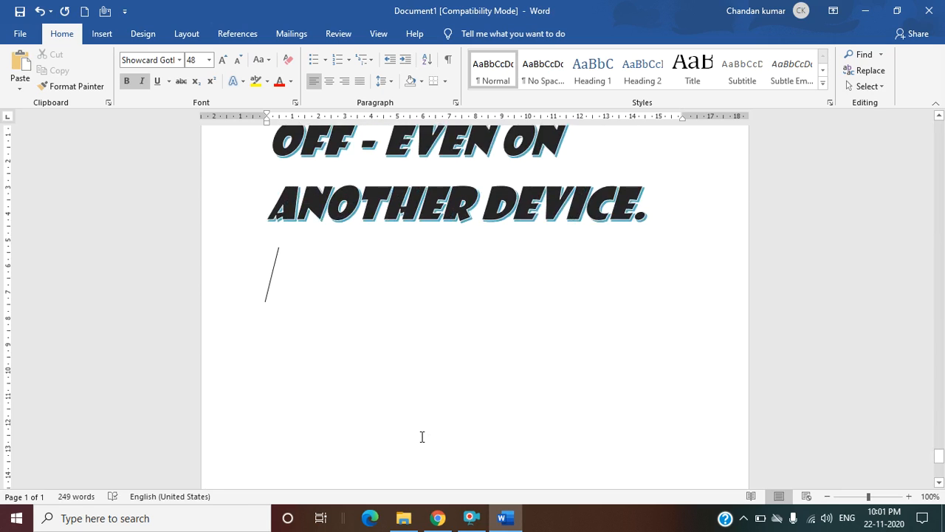
scroll(421, 437, "up", 15)
scroll(420, 436, "up", 10)
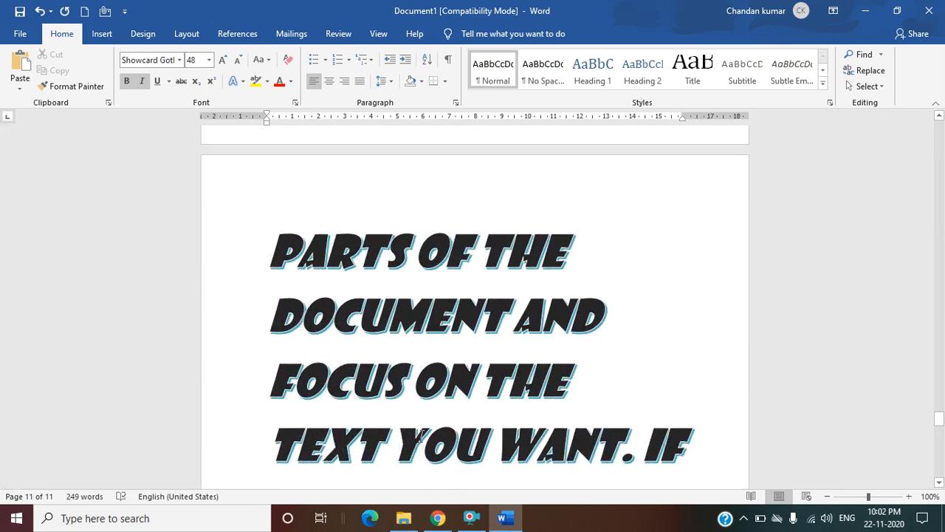
scroll(421, 436, "up", 15)
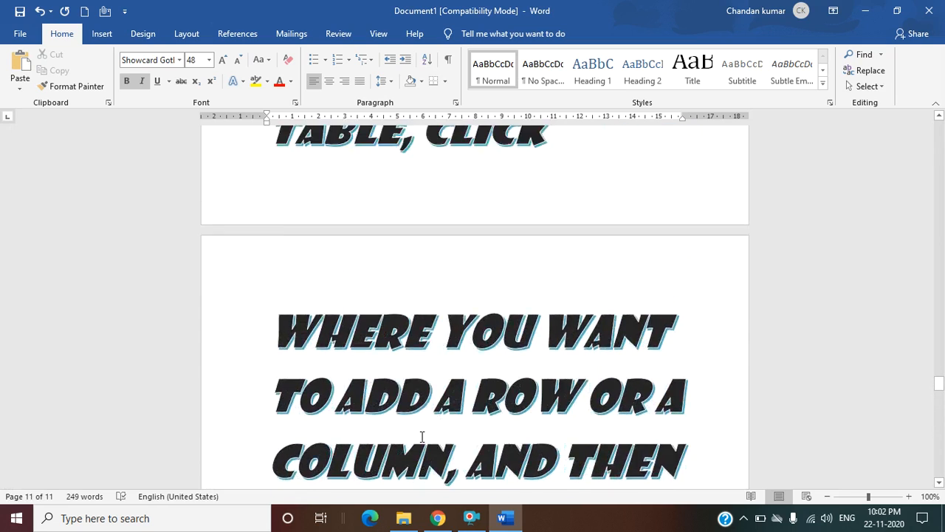
scroll(422, 436, "up", 15)
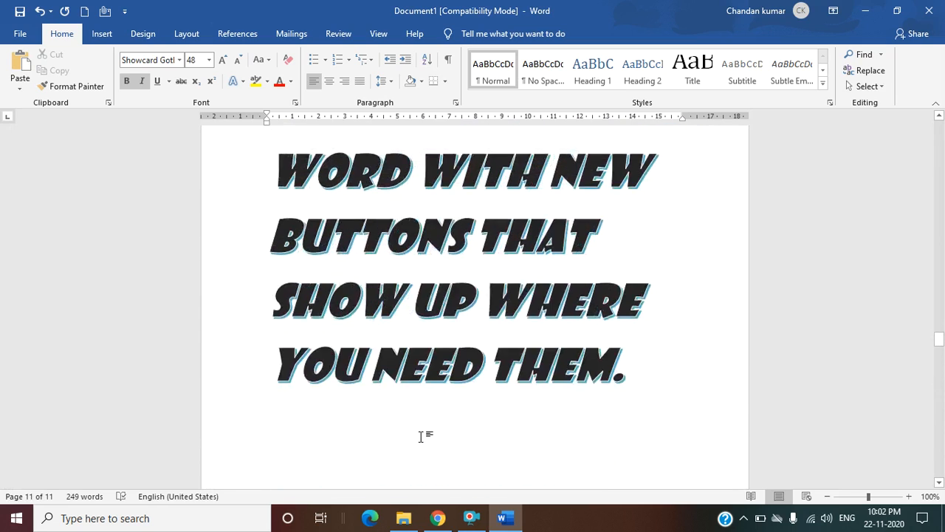
scroll(420, 436, "up", 15)
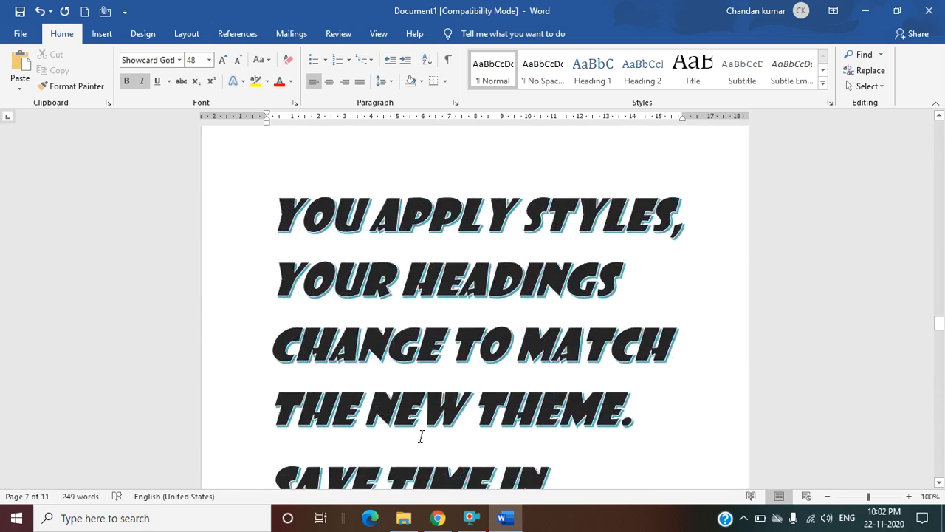
scroll(421, 437, "up", 15)
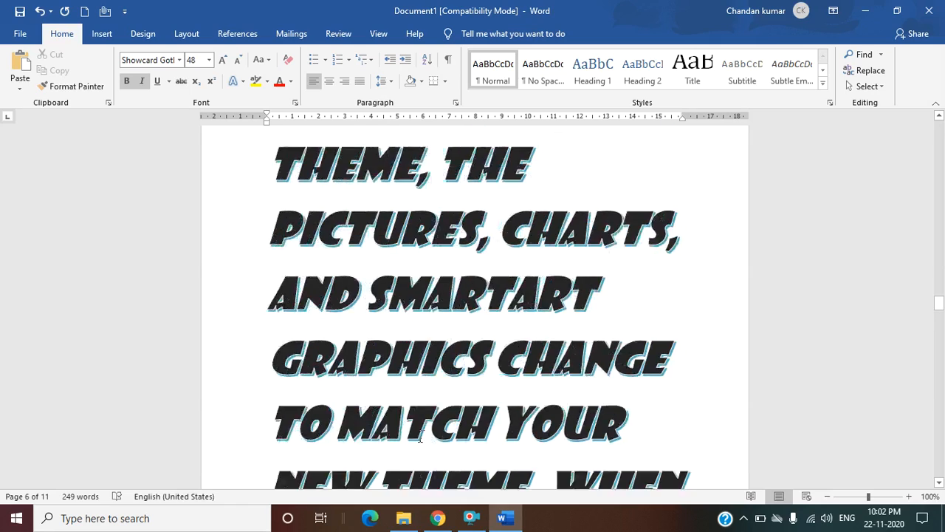
scroll(422, 437, "up", 15)
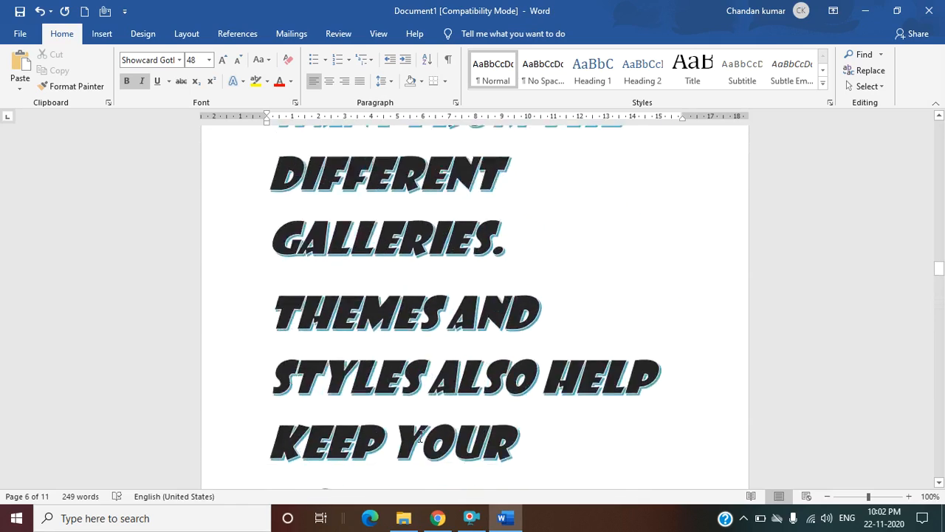
scroll(421, 436, "up", 15)
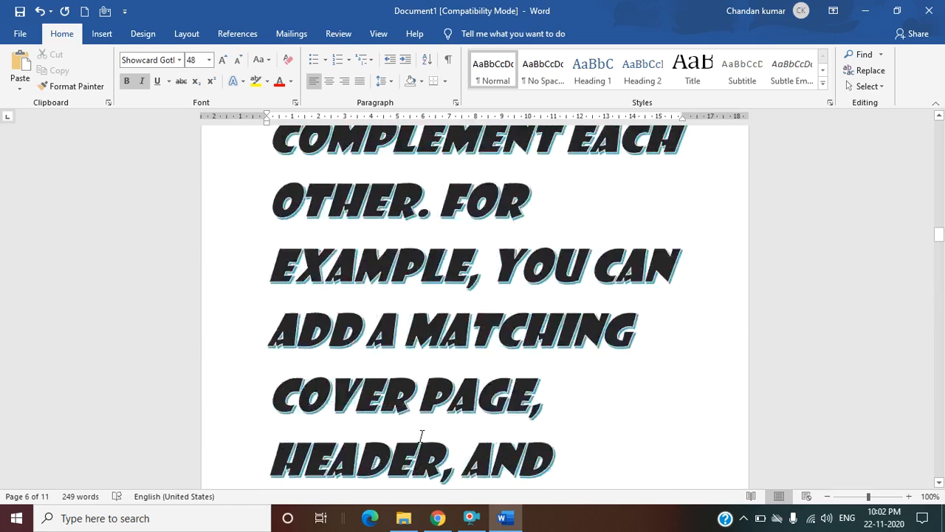
scroll(421, 436, "up", 1)
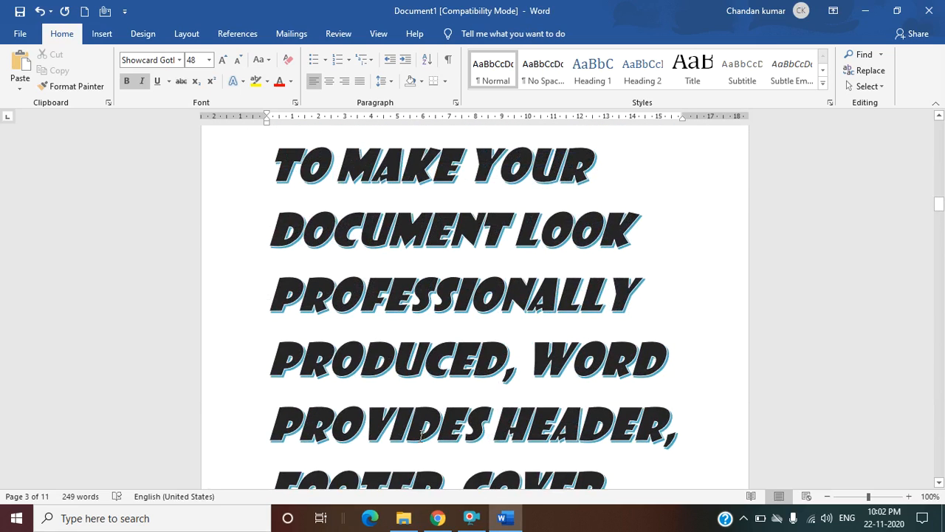
scroll(421, 436, "up", 5)
scroll(422, 436, "up", 3)
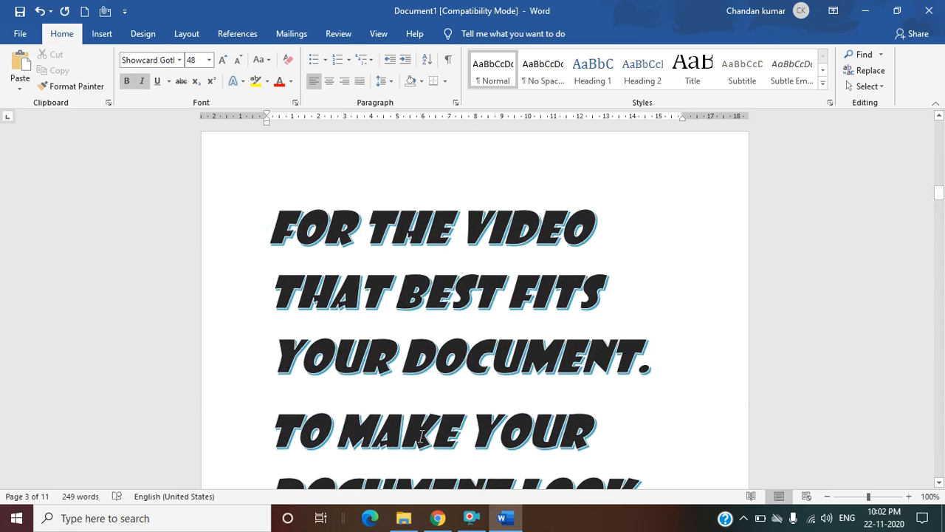
- Set the font of the entire document to the Calibri body font
key("ctrl+a")
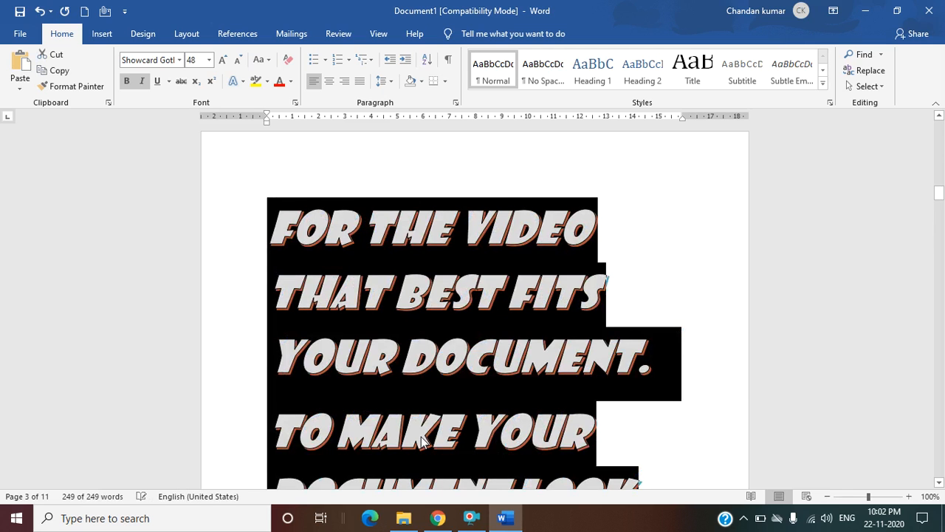
scroll(396, 333, "down", 9)
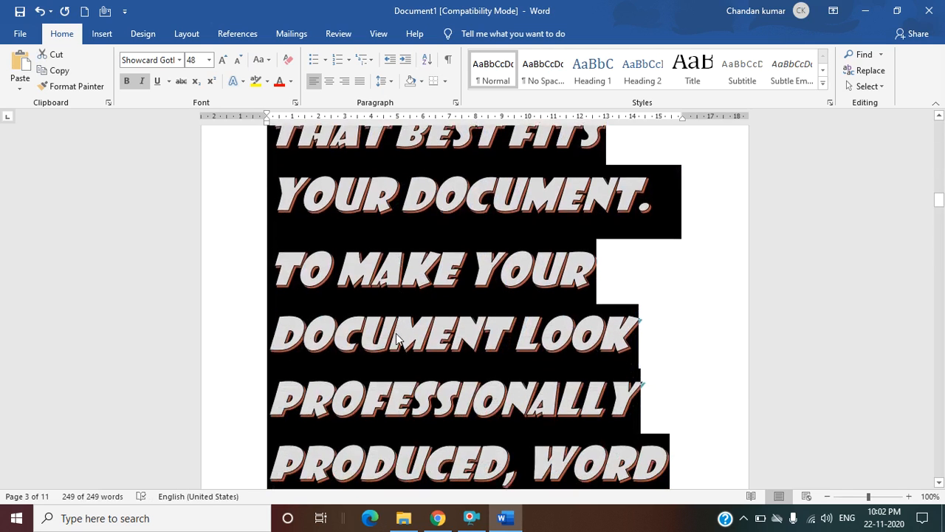
scroll(396, 338, "down", 1)
scroll(396, 336, "up", 17)
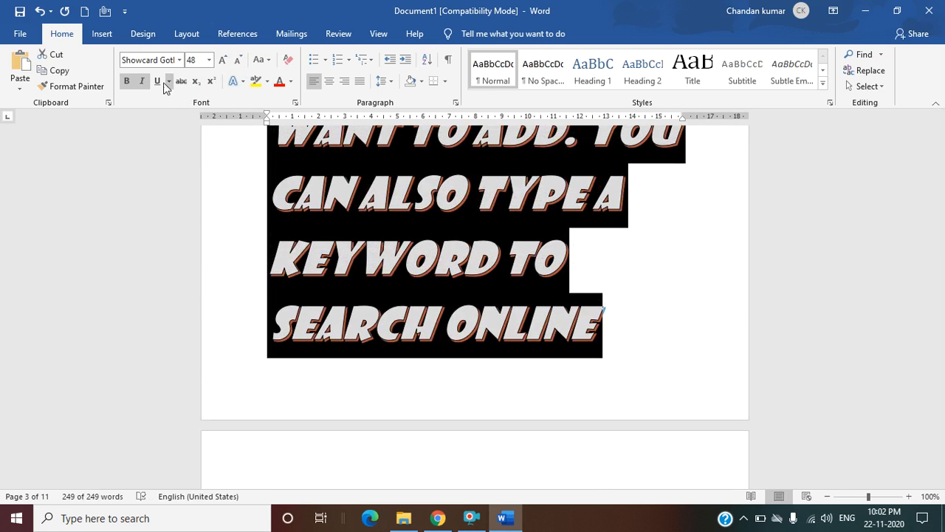
left_click(179, 60)
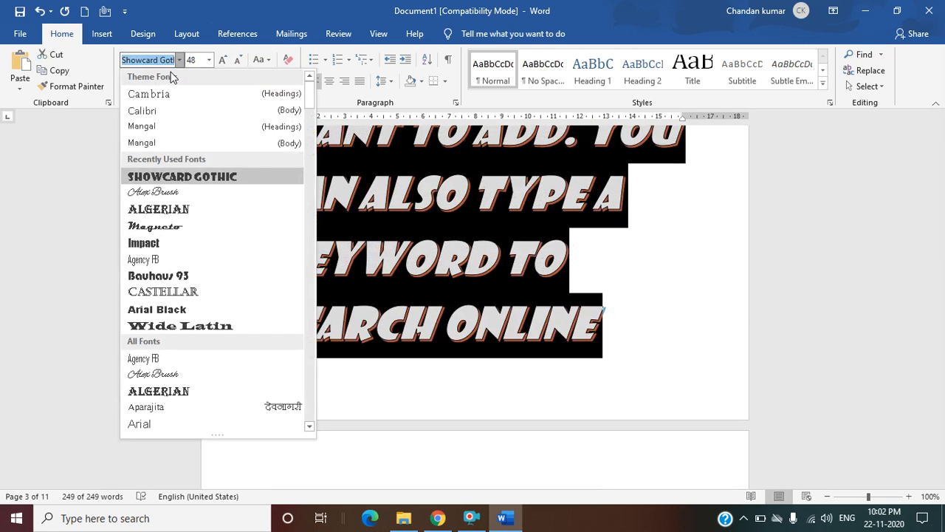
left_click(165, 111)
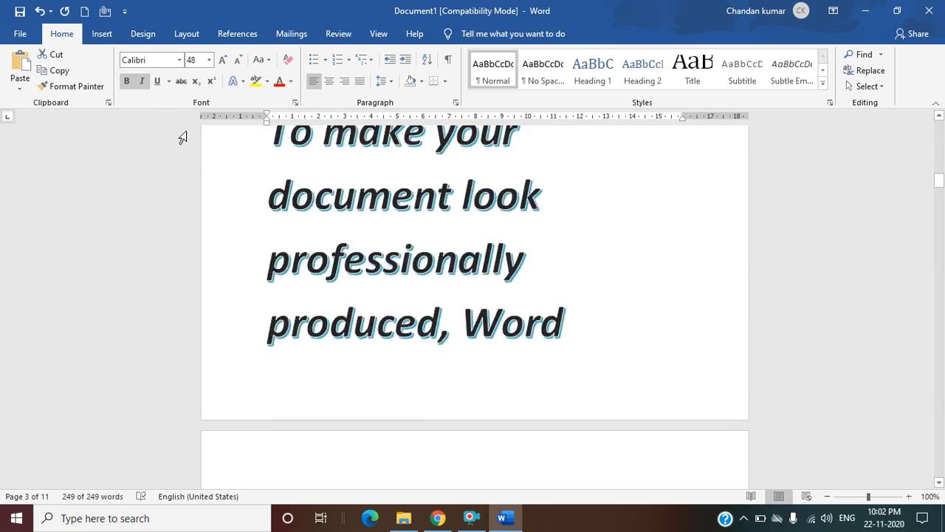
- Try one larger font size on the whole text, and reduce it to 26
left_click(226, 64)
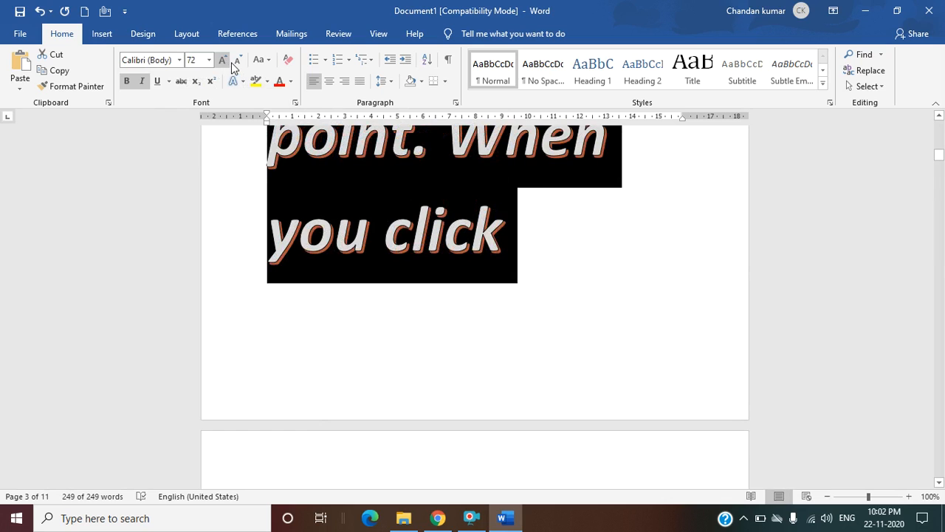
left_click(237, 62)
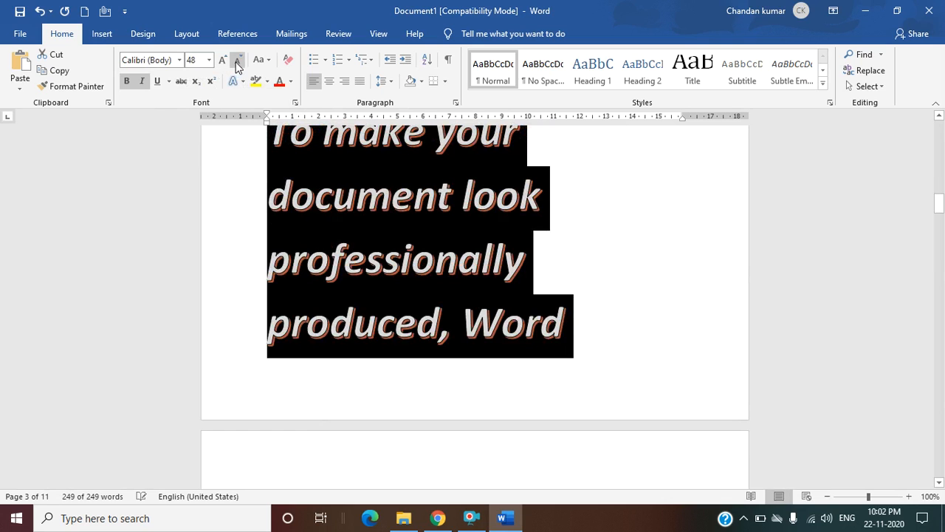
left_click(237, 62)
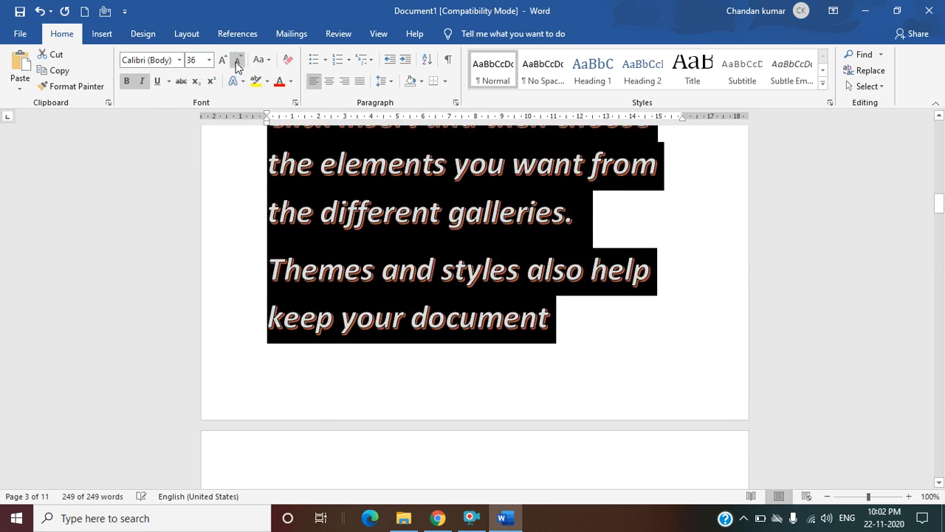
left_click(237, 62)
left_click(237, 62)
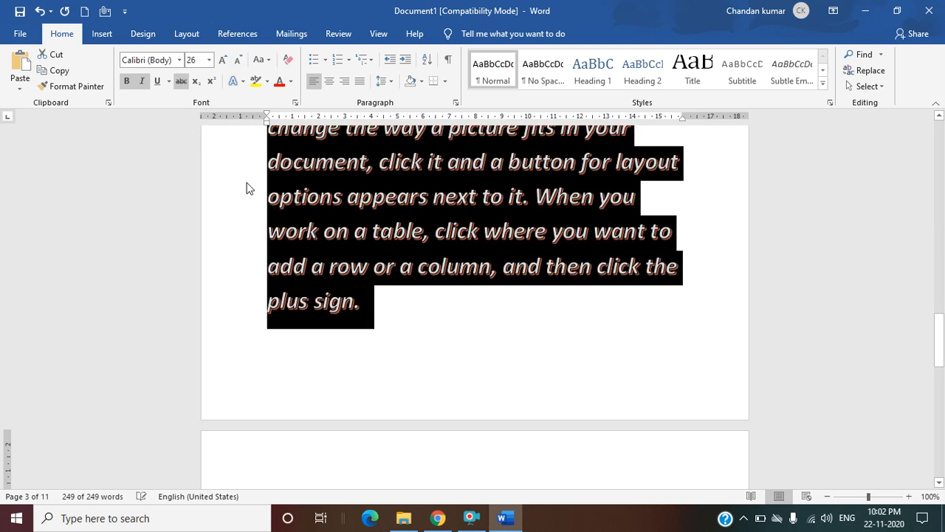
- Remove bold and italic from the whole text and apply the plain black text effect
left_click(141, 82)
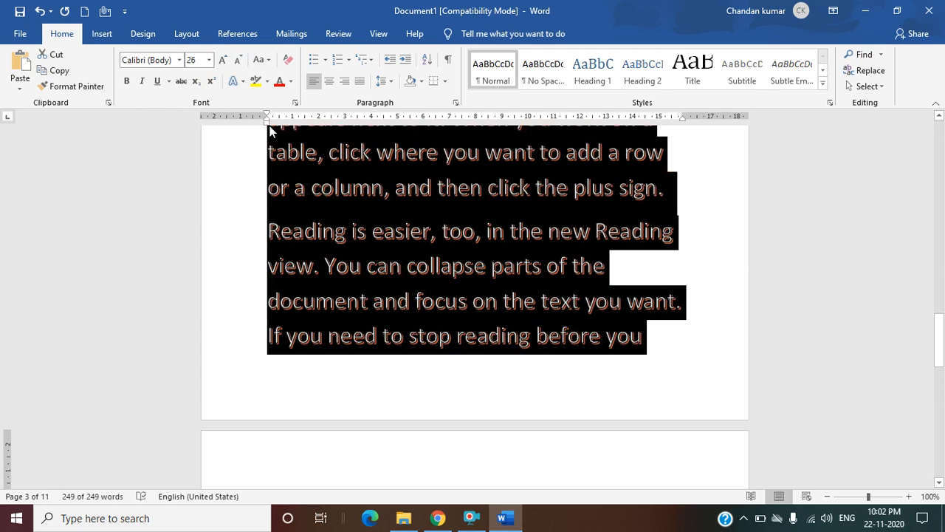
left_click(243, 81)
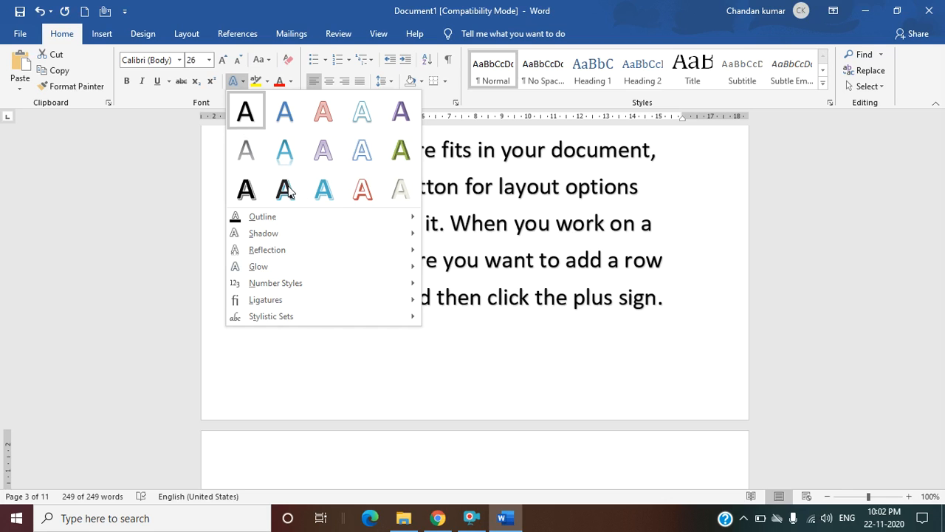
left_click(246, 112)
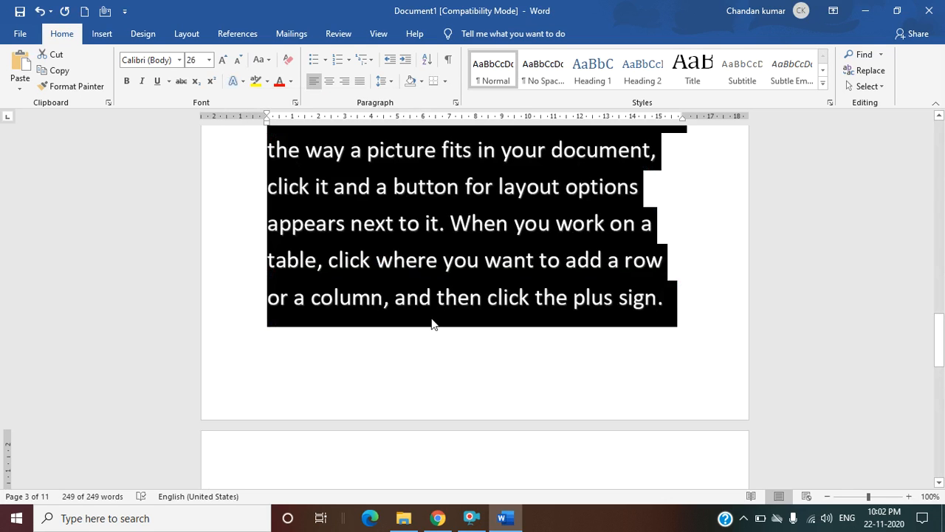
left_click(433, 319)
scroll(410, 339, "up", 10)
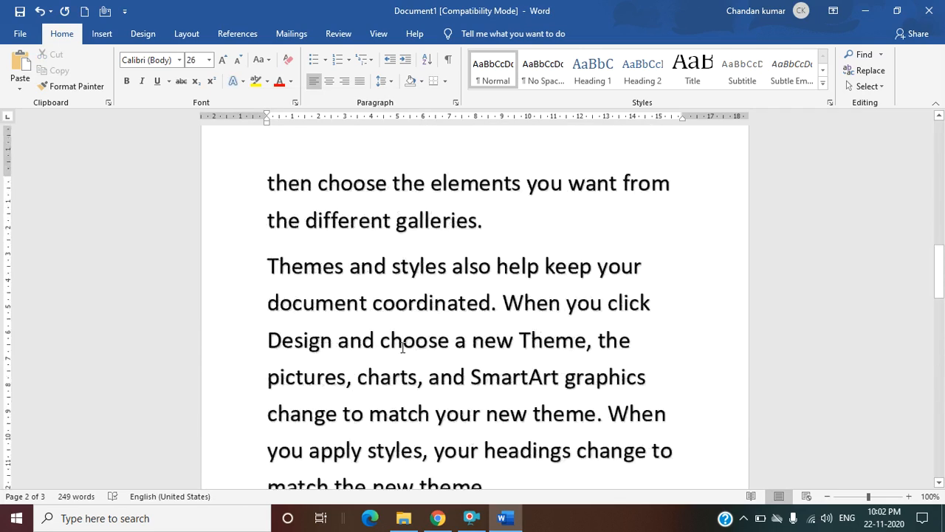
scroll(402, 347, "up", 8)
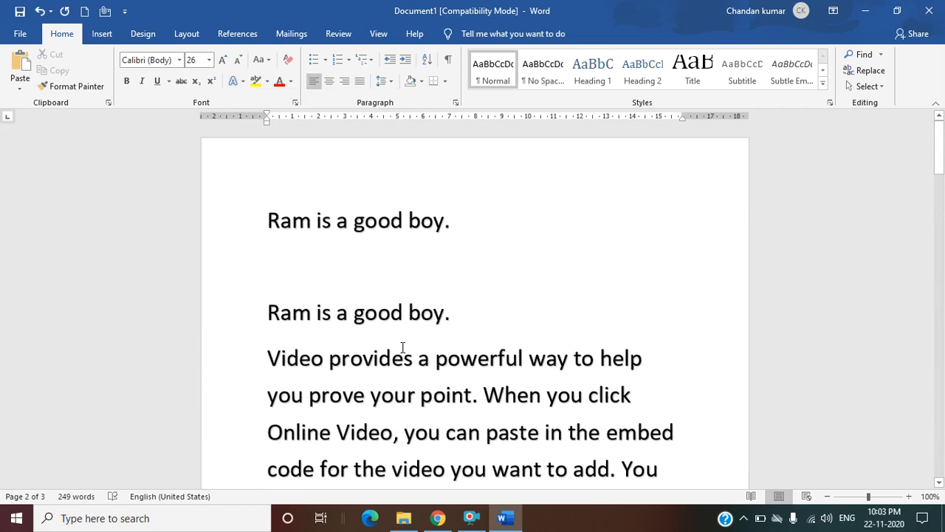
scroll(403, 347, "down", 8)
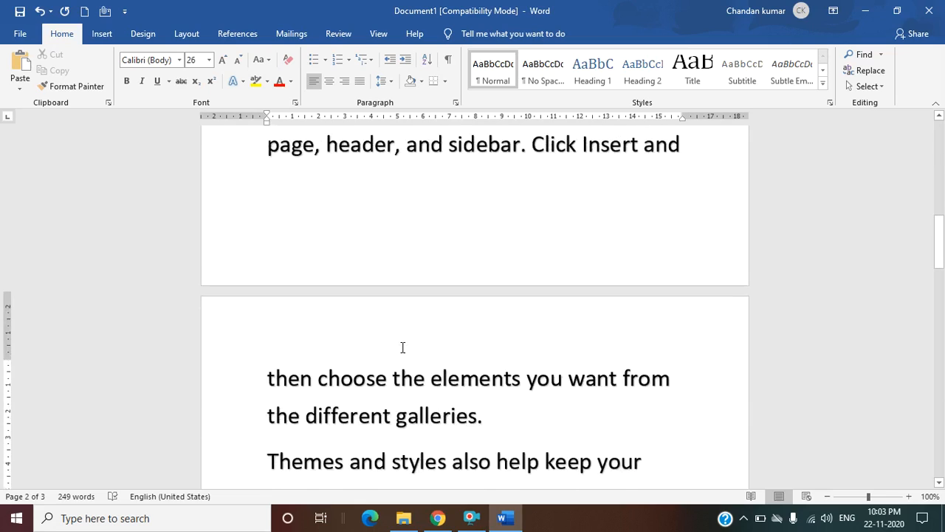
scroll(402, 347, "up", 8)
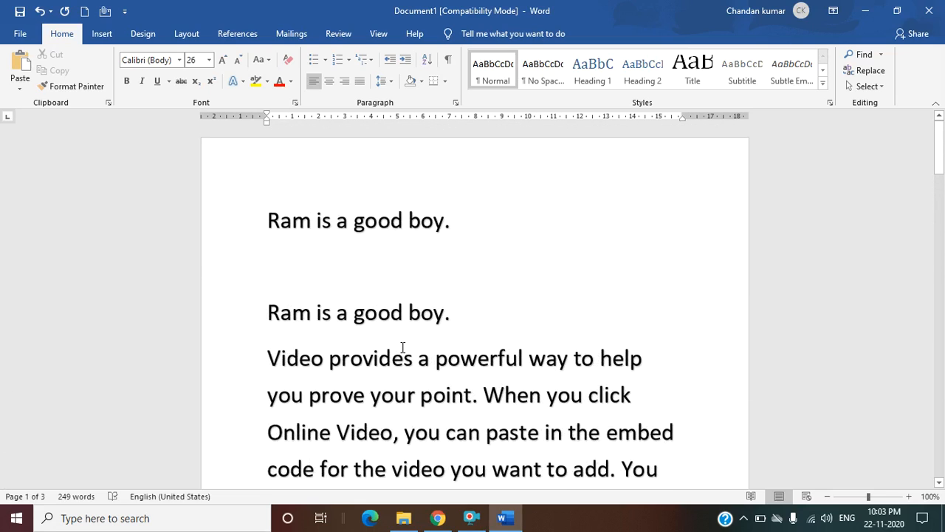
- Clear all formatting from the entire document and check the text through to its end
key("ctrl+a")
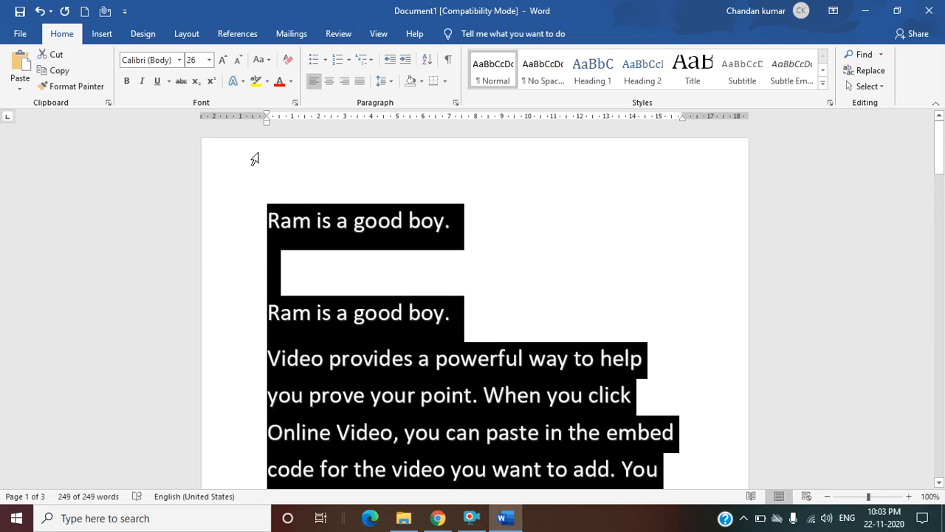
left_click(287, 60)
left_click(460, 386)
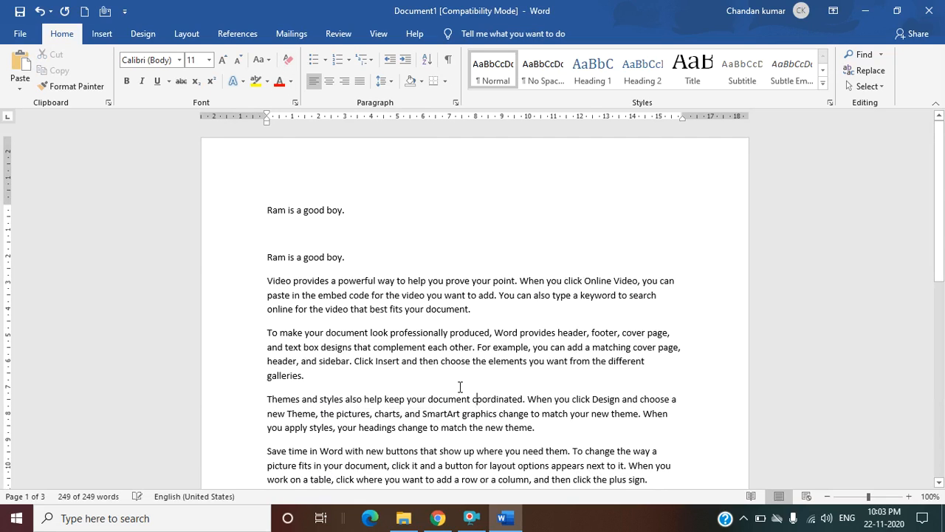
scroll(450, 373, "down", 1)
scroll(449, 374, "down", 8)
scroll(449, 373, "up", 10)
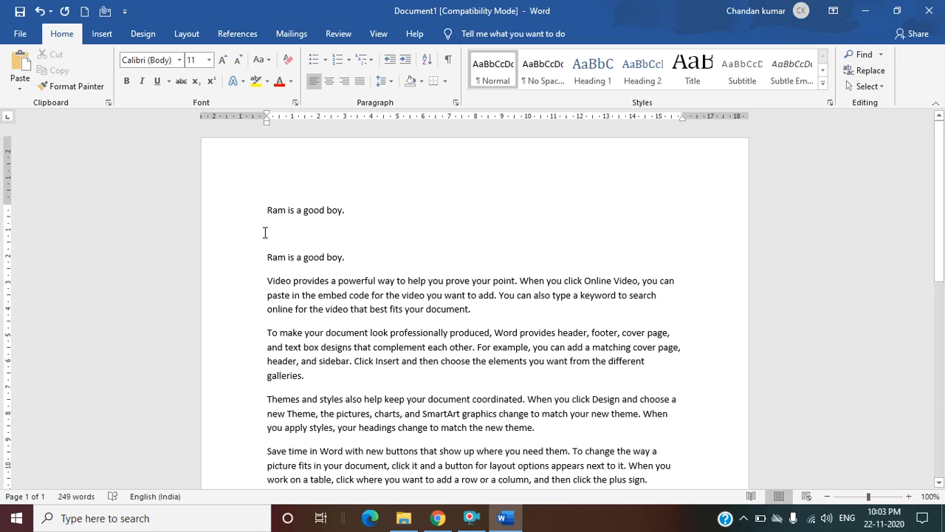
- Increase the font size of the entire document to 20
key("ctrl+a")
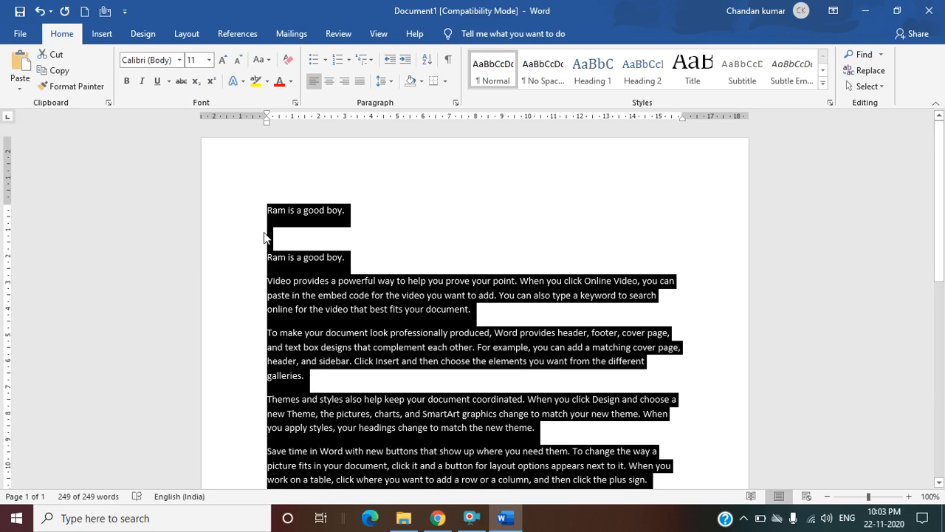
scroll(341, 295, "down", 6)
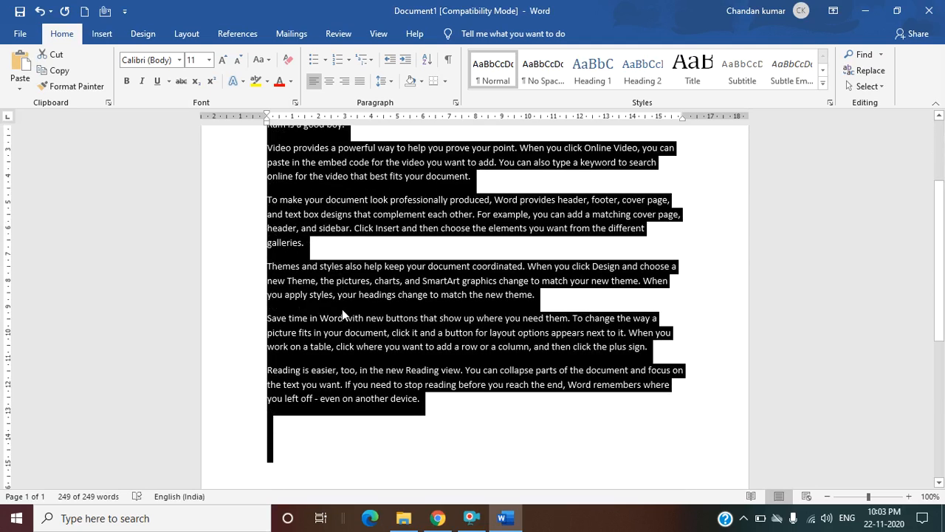
scroll(343, 314, "up", 2)
scroll(342, 309, "up", 5)
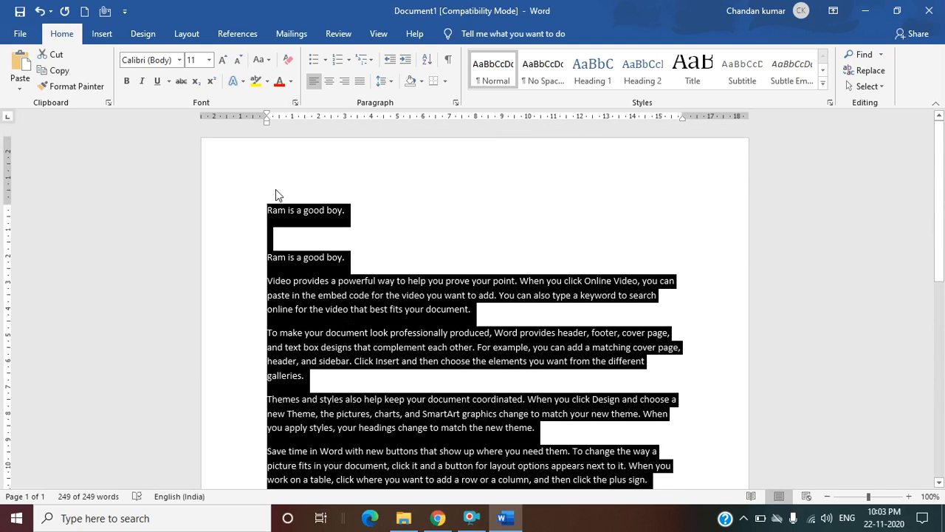
left_click(223, 64)
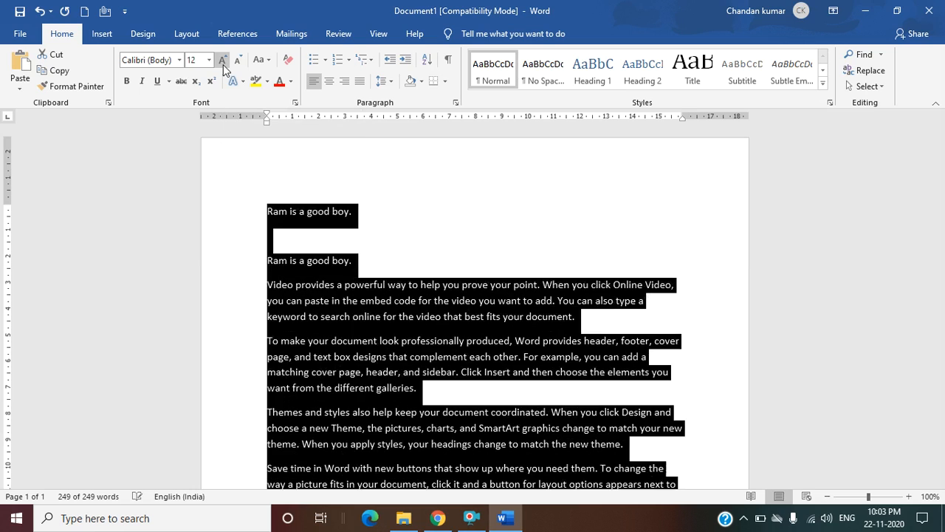
left_click(223, 64)
left_click(223, 64)
left_click(223, 65)
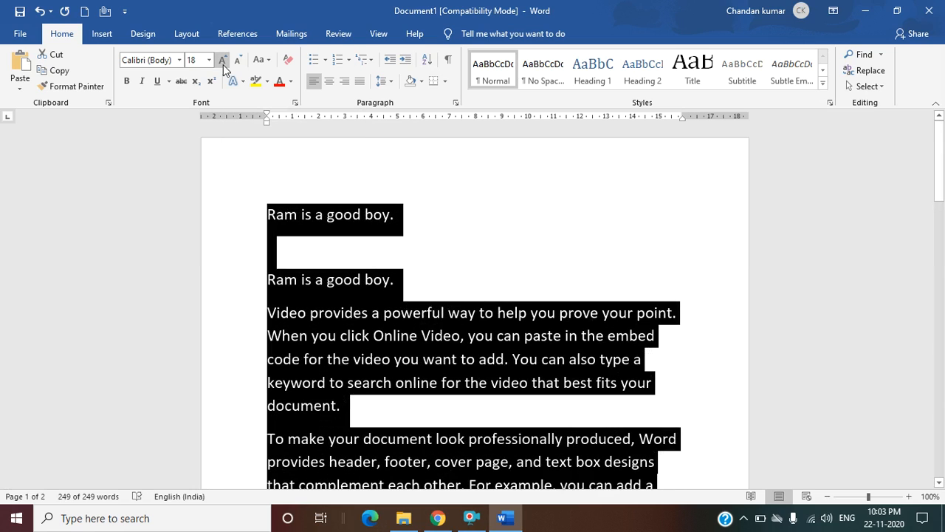
left_click(223, 65)
left_click(485, 279)
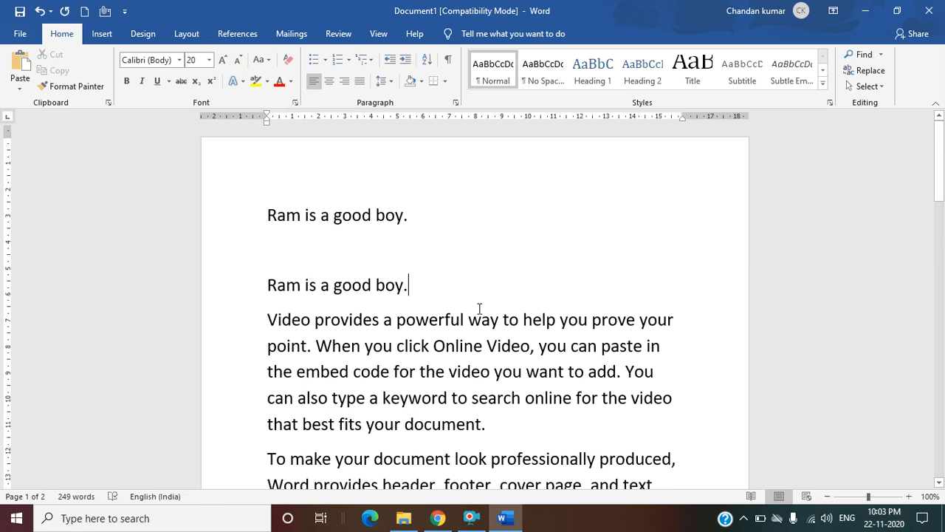
scroll(479, 311, "down", 9)
scroll(479, 311, "up", 10)
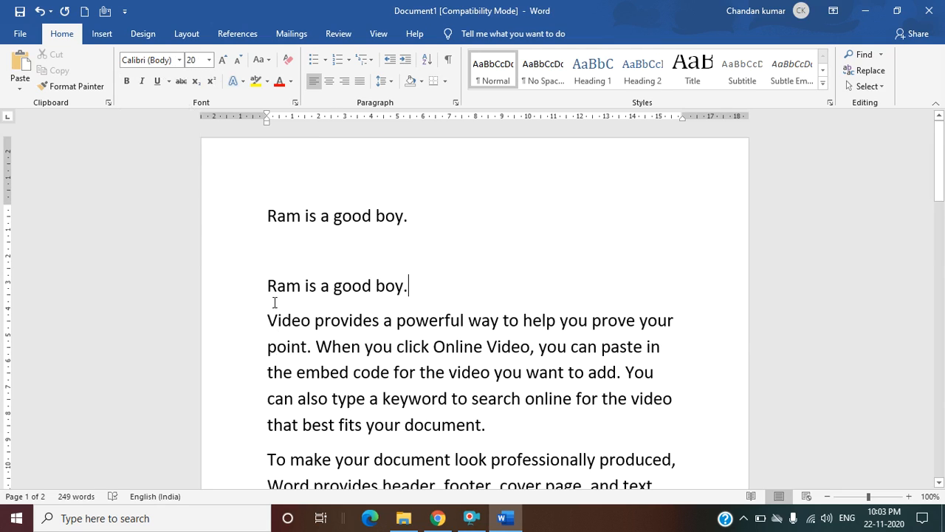
- Set the font of the "Video provides a powerful way" paragraph to Magneto
left_click_drag(268, 314, 530, 441)
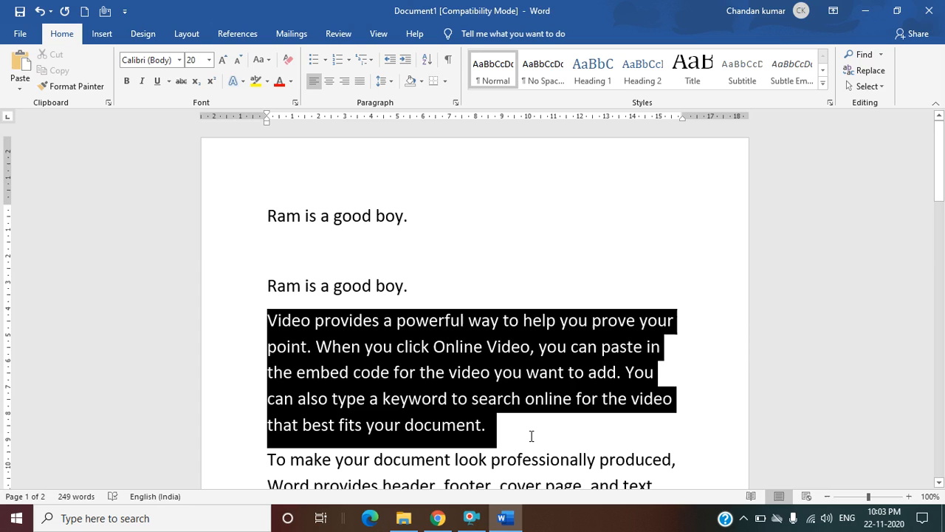
left_click(179, 59)
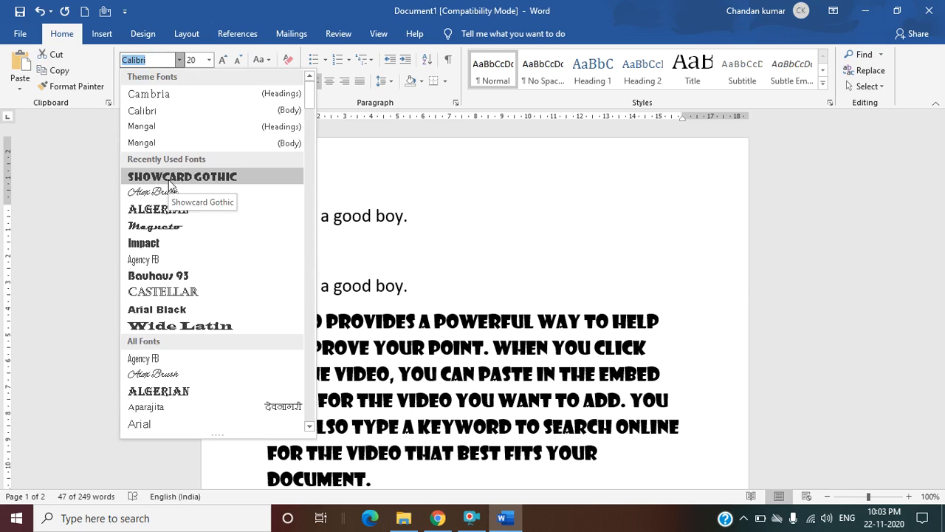
left_click(158, 228)
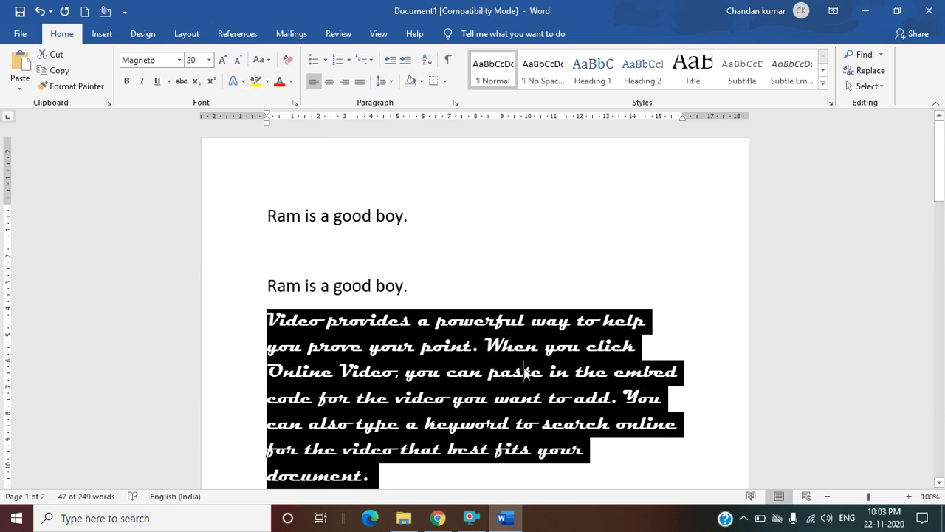
- Set the font size of the "Video provides a powerful way" paragraph to 48
left_click(526, 374)
left_click_drag(268, 319, 597, 474)
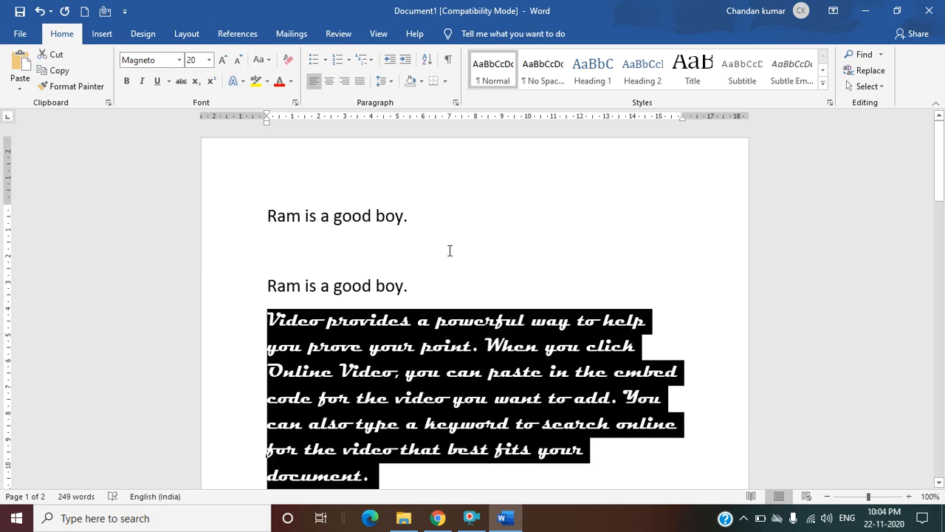
left_click(211, 64)
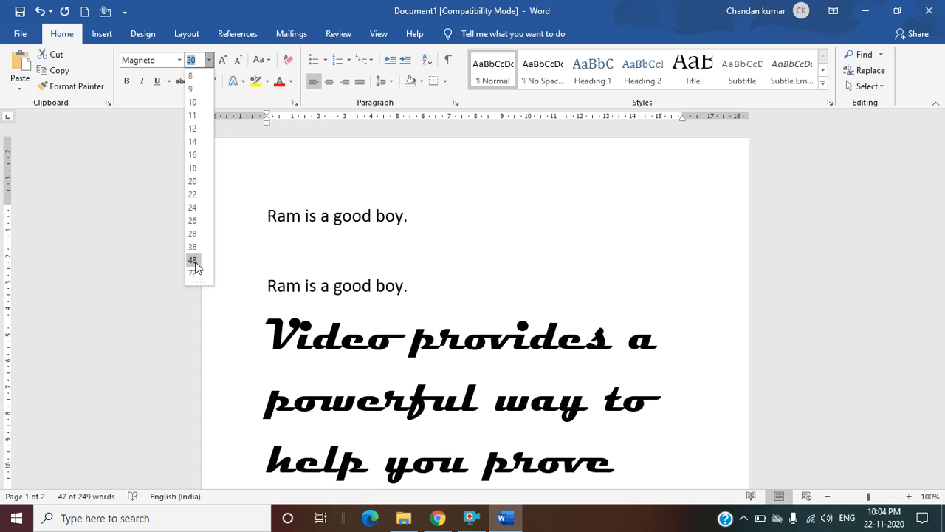
key("Escape")
left_click(475, 294)
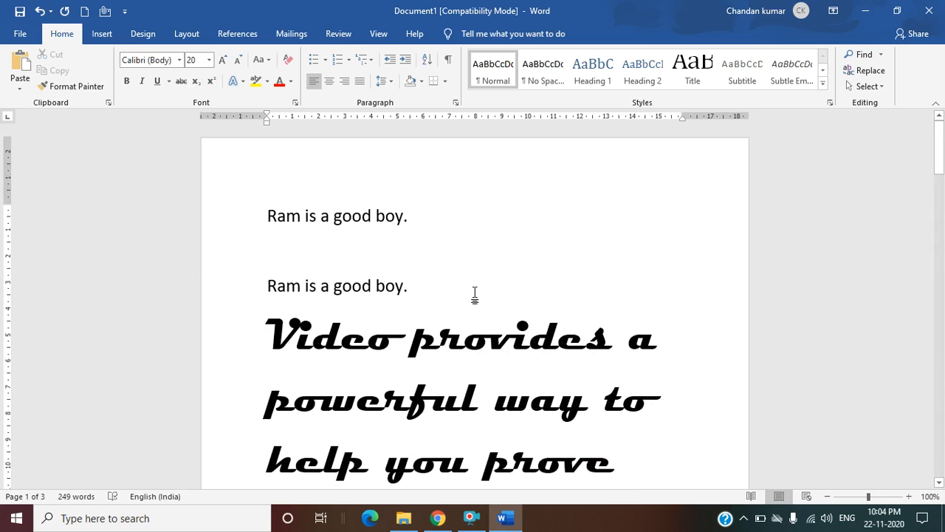
- Undo the font size and Magneto font changes on the "Video provides" paragraph and deselect it
key("ctrl+z")
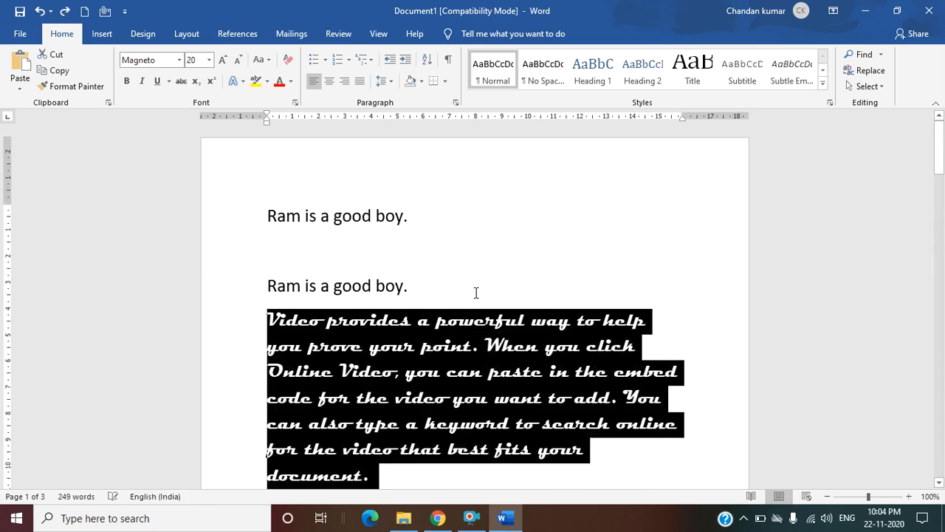
key("ctrl+z")
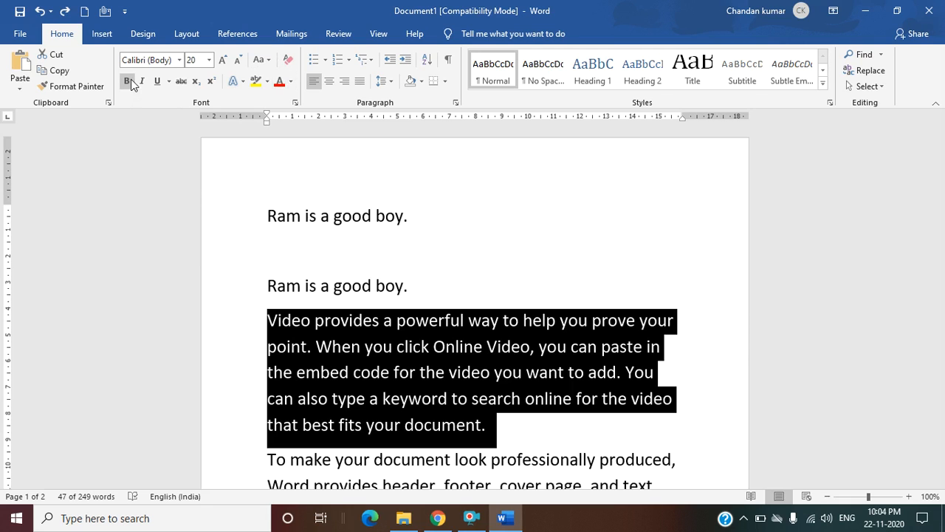
left_click(443, 249)
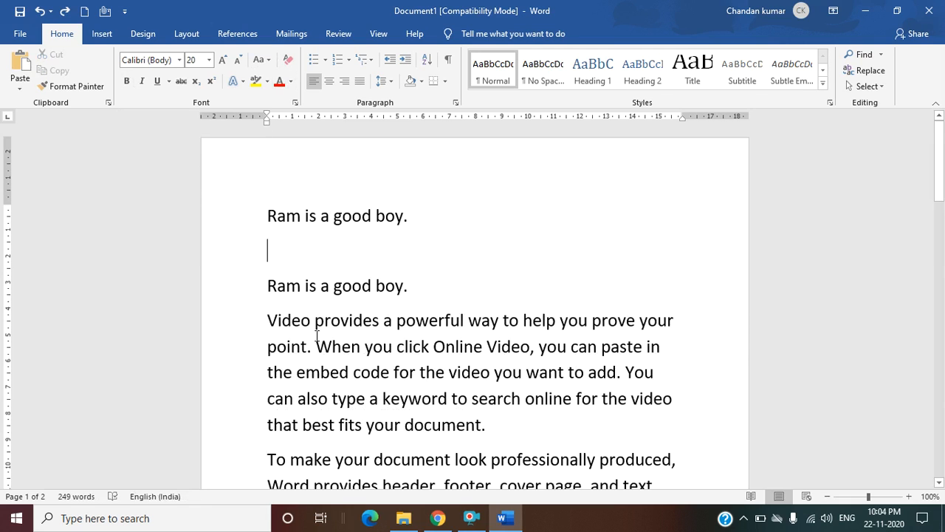
- Apply bold to the whole "Video provides a powerful way" paragraph and deselect it
left_click_drag(268, 316, 489, 428)
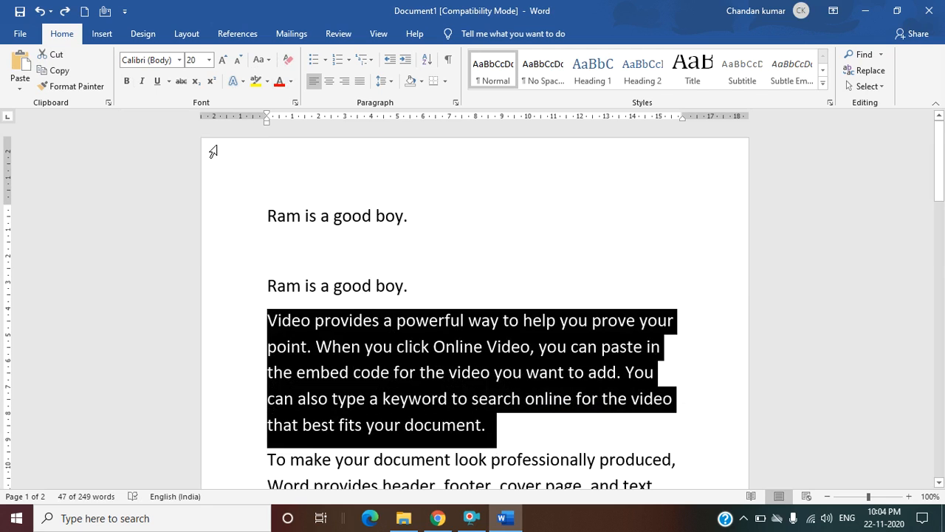
left_click(126, 80)
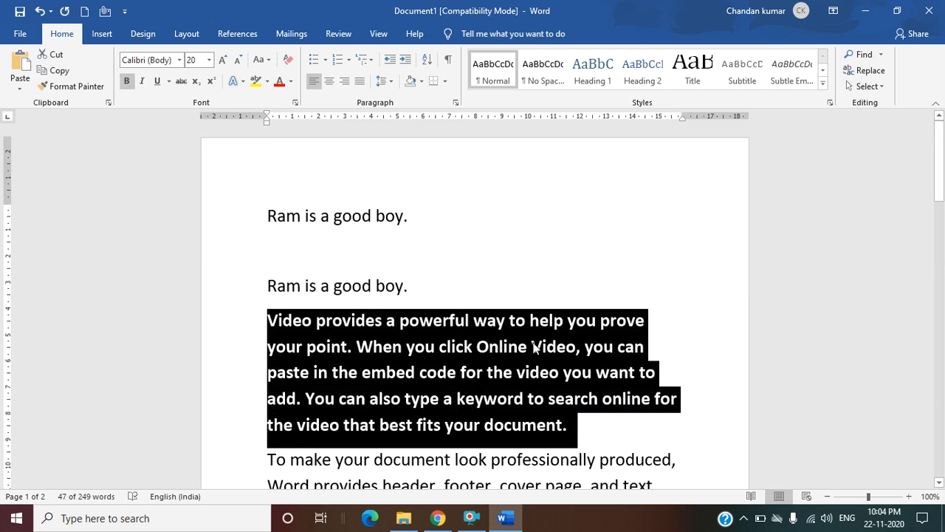
left_click(516, 270)
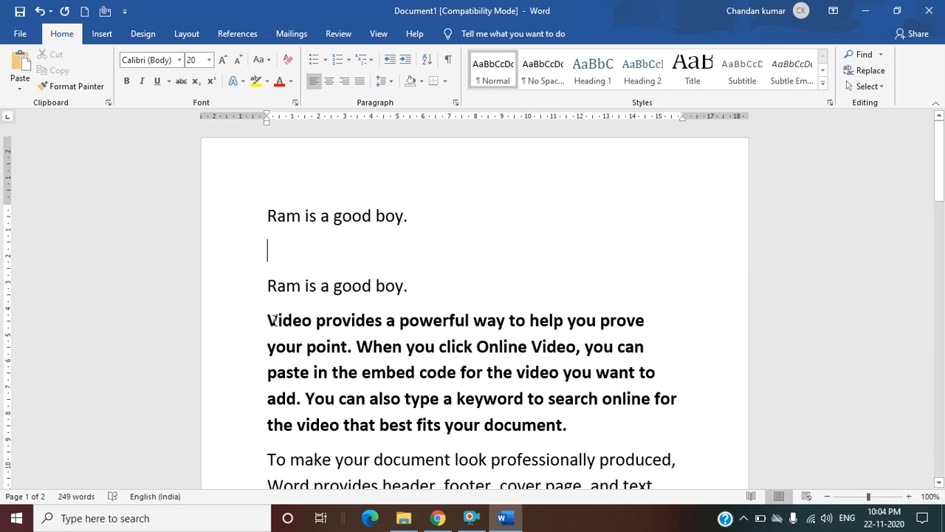
- Remove the bold formatting from the "Video provides a powerful way" paragraph and deselect it
left_click_drag(268, 317, 574, 432)
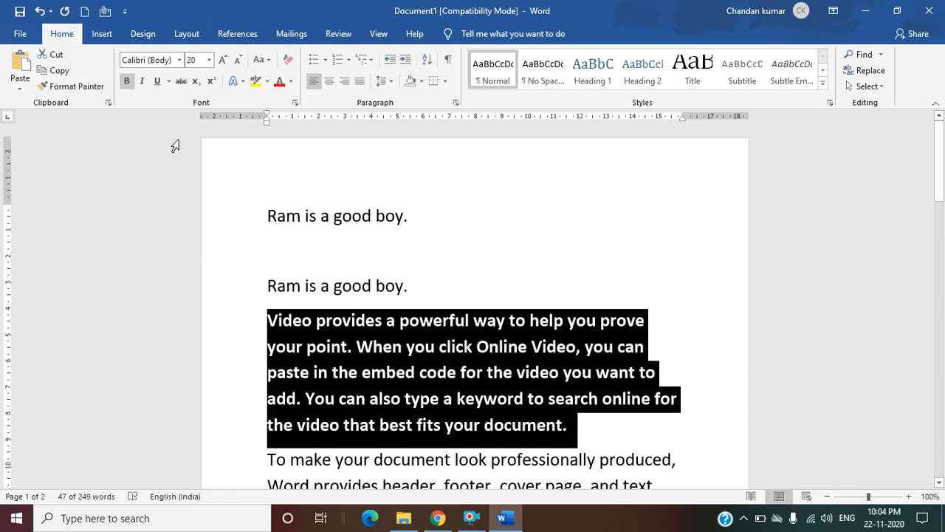
left_click(126, 80)
left_click(369, 248)
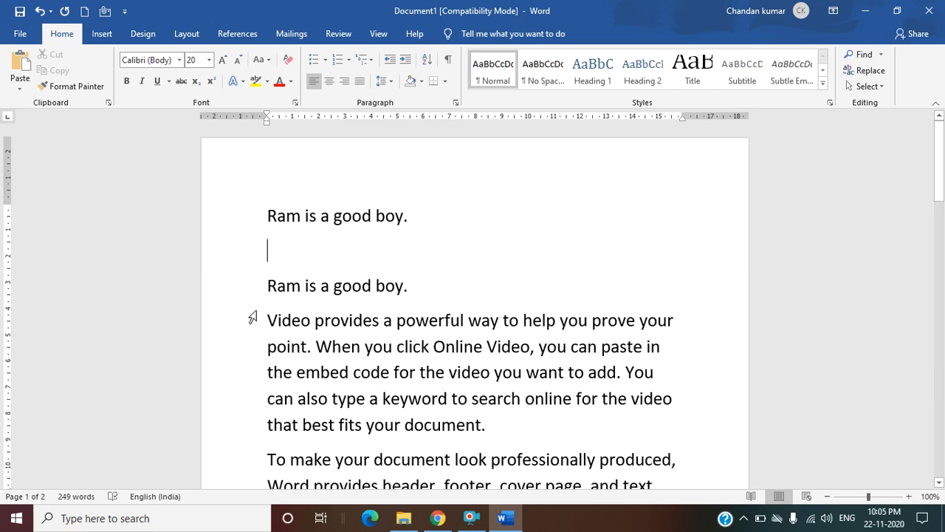
- Italicize the whole "Video provides a powerful way" paragraph and deselect it
left_click_drag(269, 310, 499, 424)
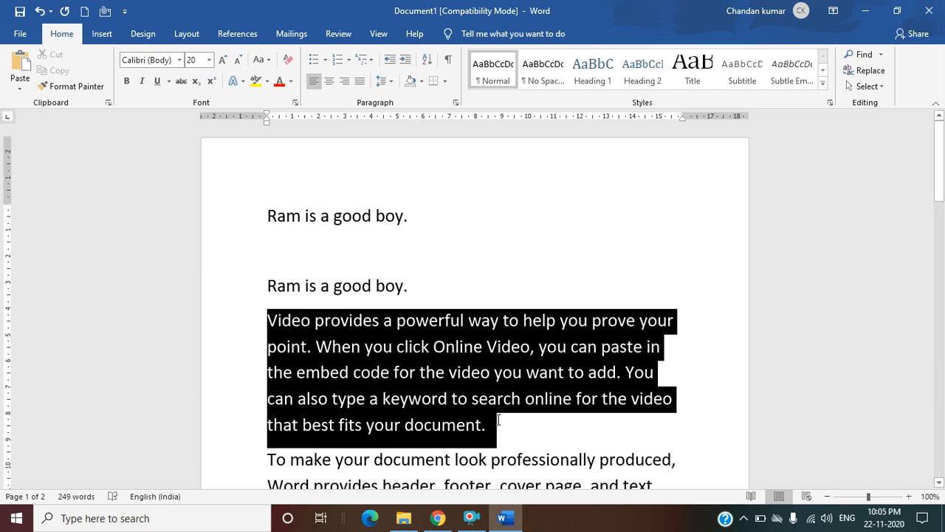
left_click(142, 83)
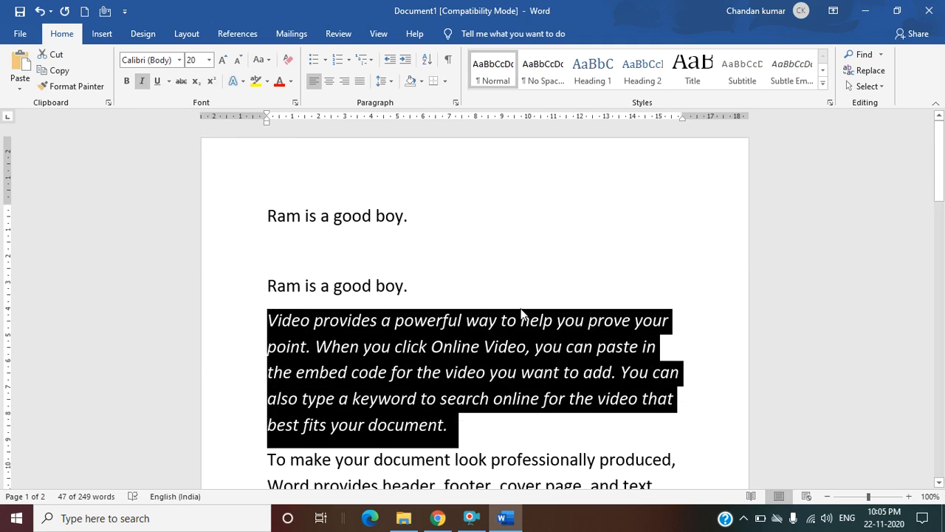
left_click(510, 266)
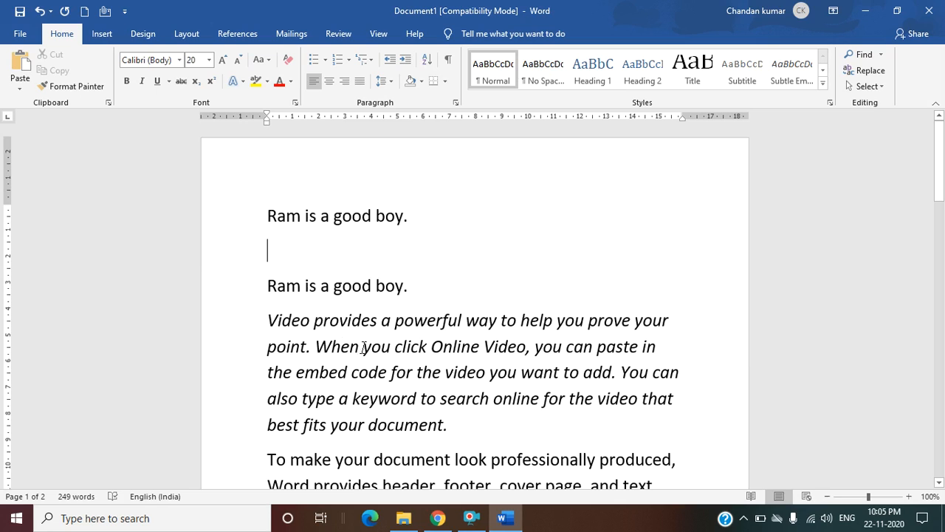
- Remove the italic formatting from the "Video provides a powerful way" paragraph and deselect it
left_click(269, 315)
left_click_drag(295, 332, 476, 426)
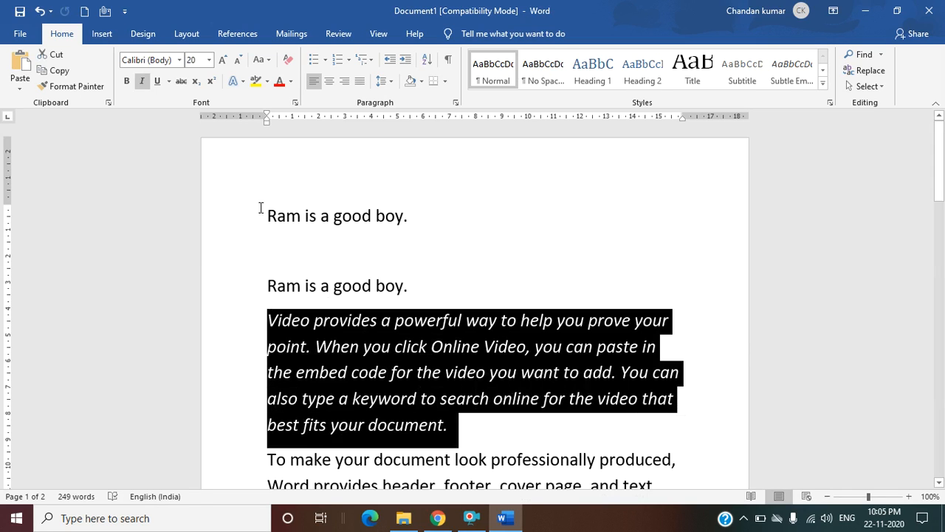
left_click(142, 81)
left_click(431, 297)
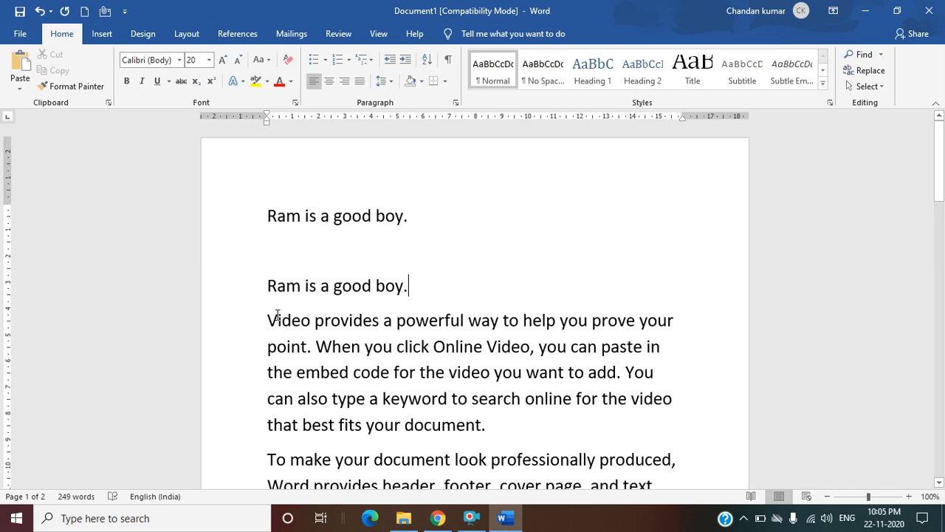
- Underline the phrase "When you click Online Video" in the "Video provides" paragraph and deselect it
scroll(291, 339, "down", 1)
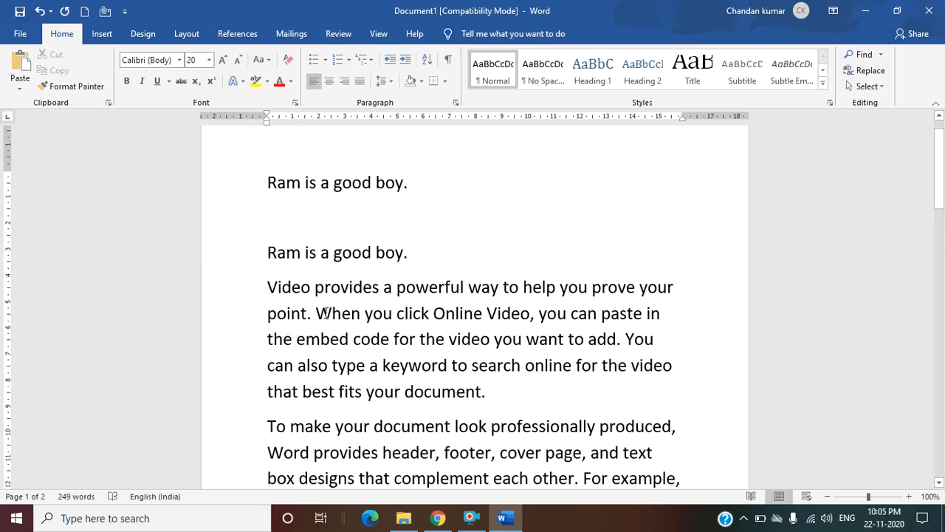
left_click_drag(316, 311, 510, 317)
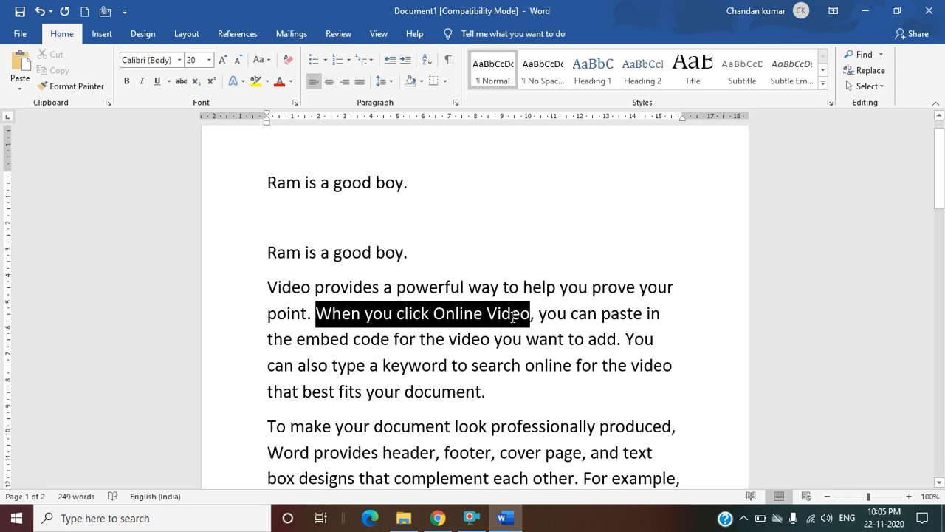
left_click(157, 82)
left_click(437, 365)
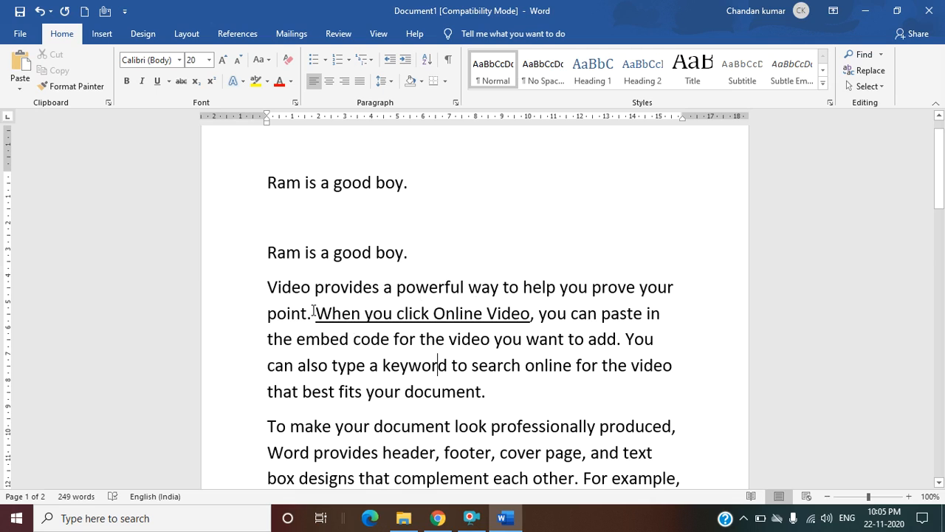
- Change the underline color of the phrase "When you click Online Video" to red and deselect the text
left_click_drag(313, 311, 530, 313)
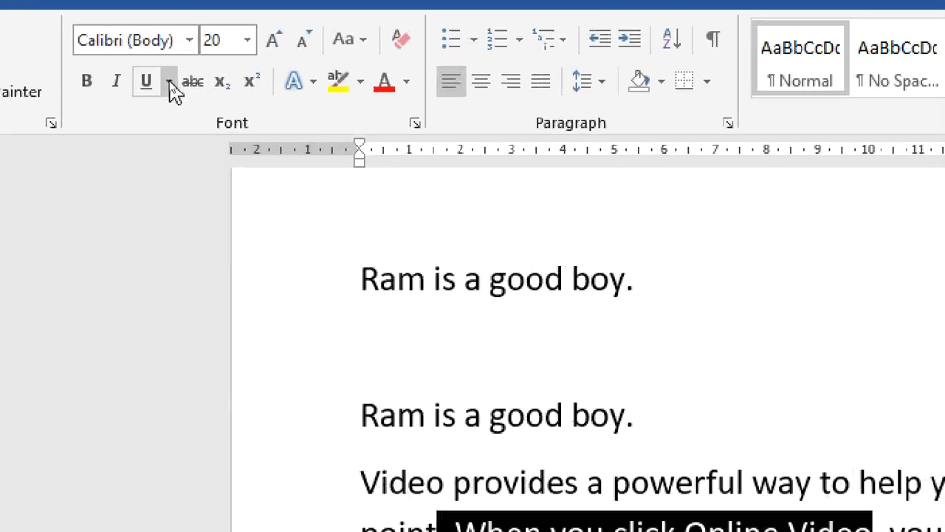
left_click(169, 81)
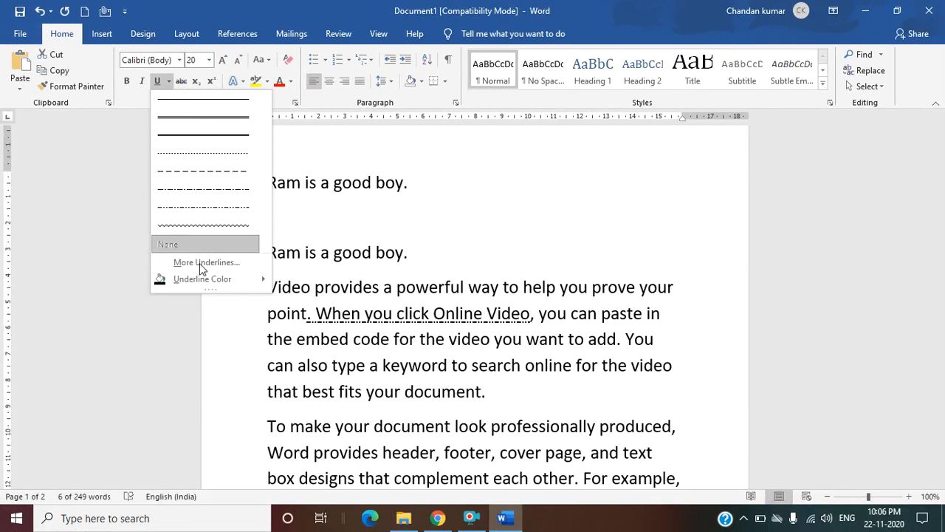
mouse_move(204, 282)
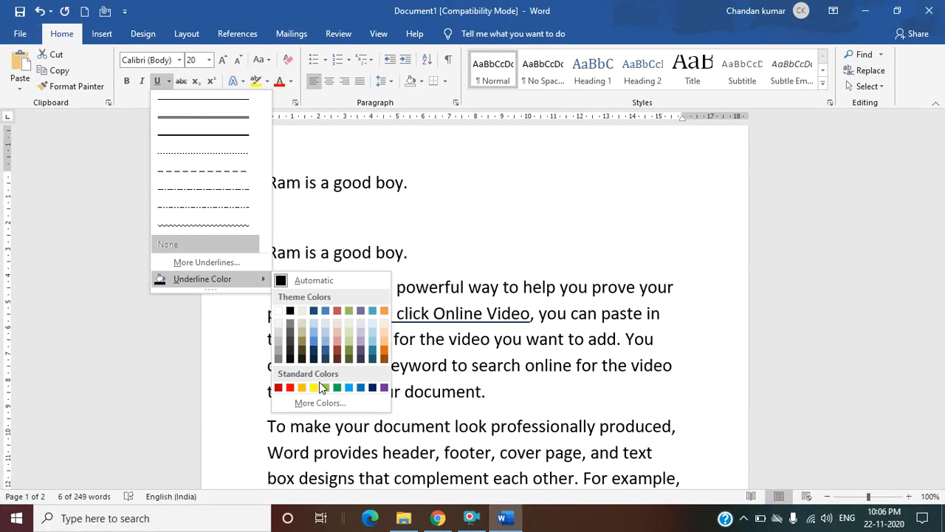
left_click(301, 388)
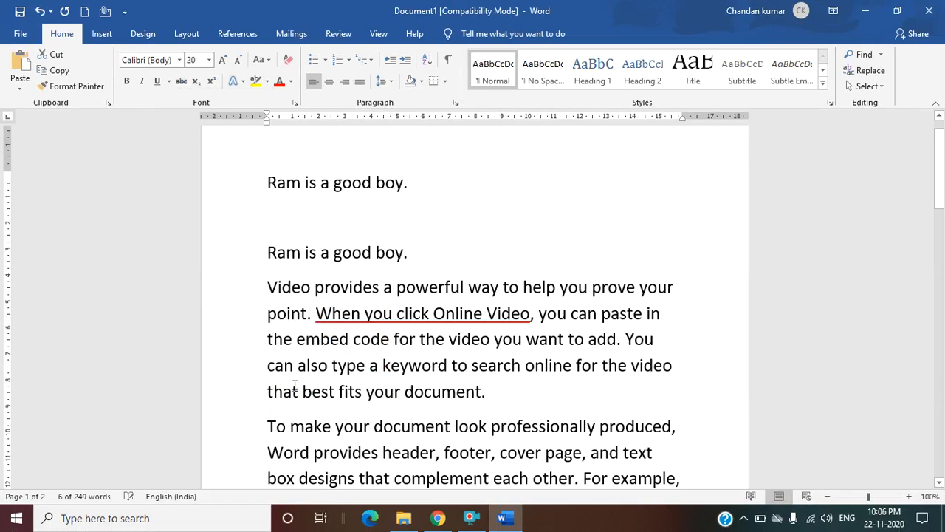
left_click(423, 360)
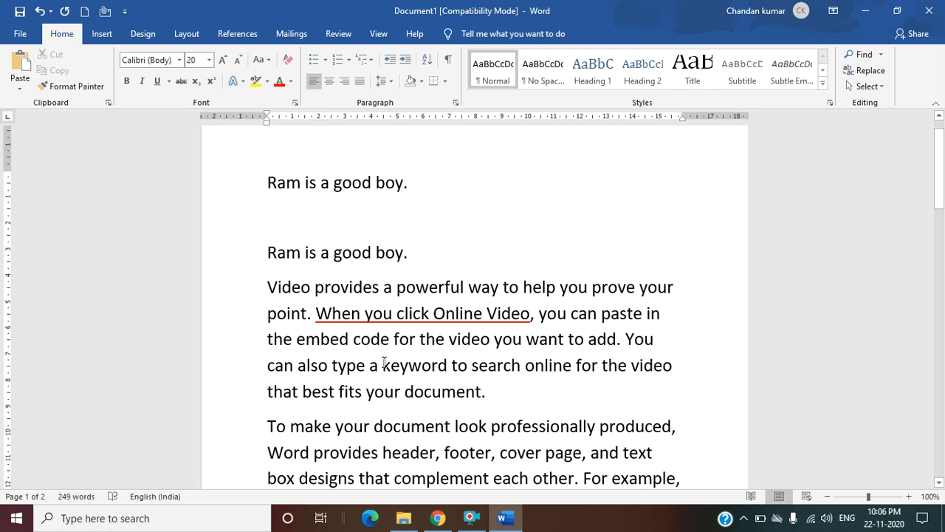
- Apply strikethrough to the word "keyword" in the "Video provides" paragraph and deselect it
left_click_drag(383, 365, 448, 364)
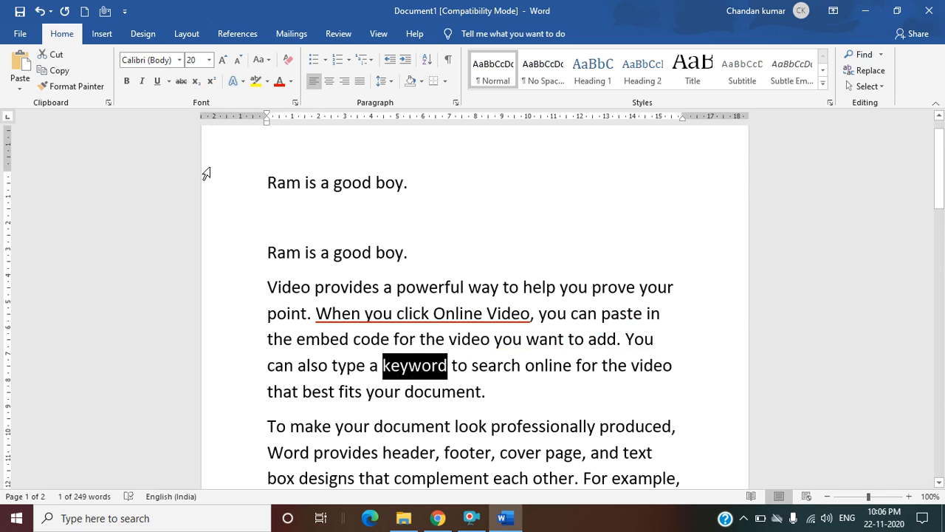
left_click(181, 81)
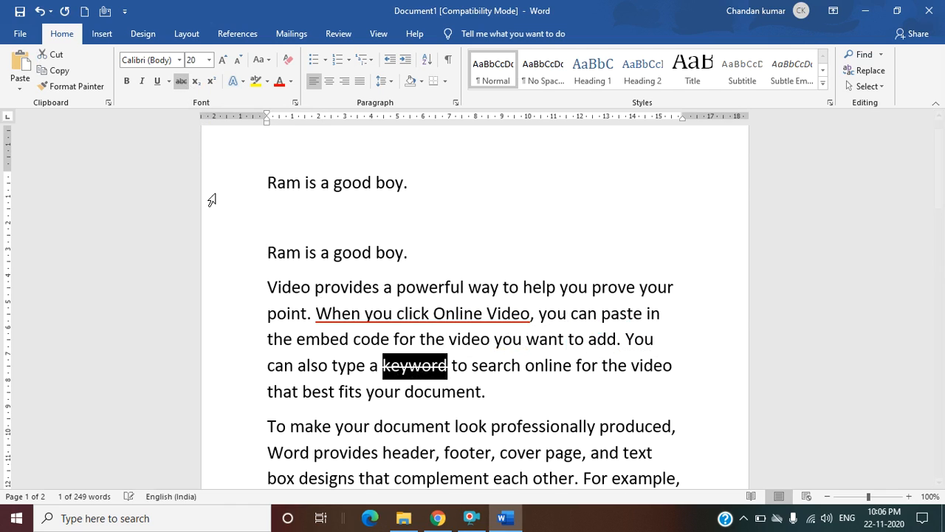
left_click(427, 424)
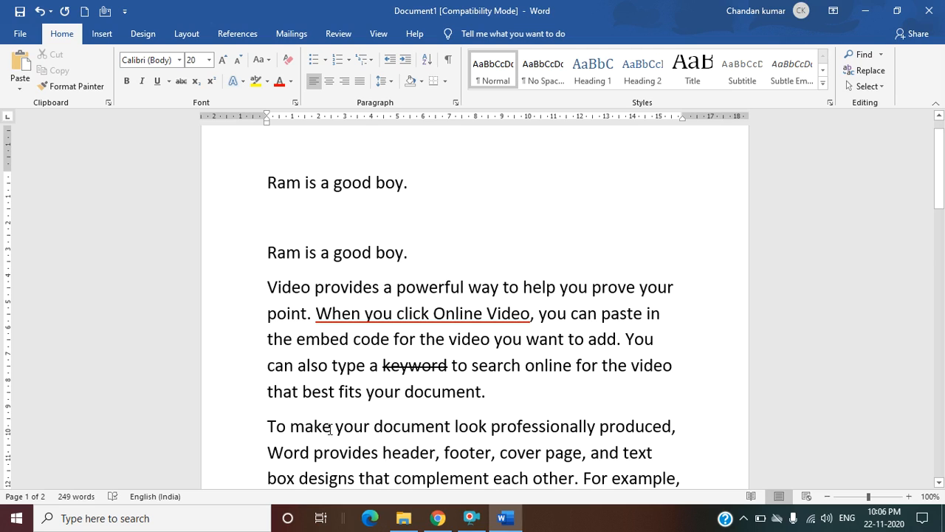
- Apply strikethrough to the phrase "To make your document look professionally produced" and deselect it
left_click_drag(270, 424, 645, 434)
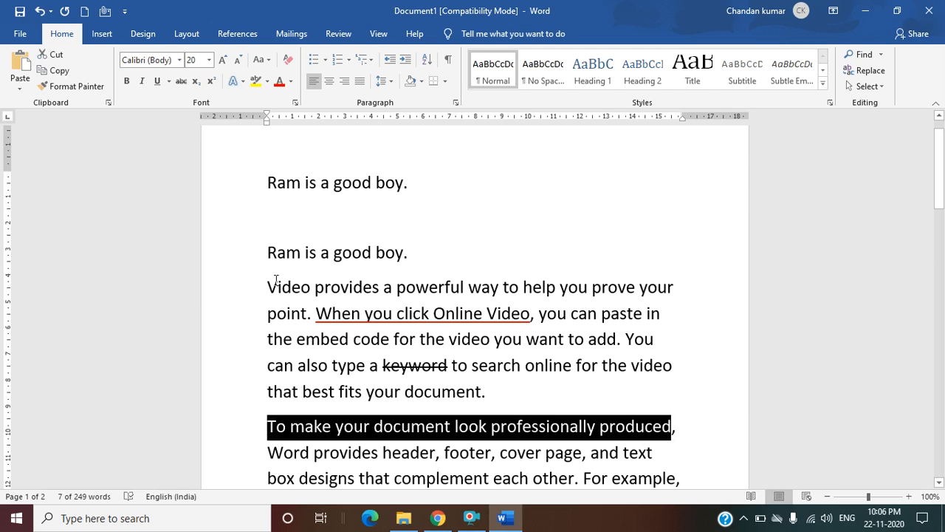
left_click(195, 82)
left_click(439, 392)
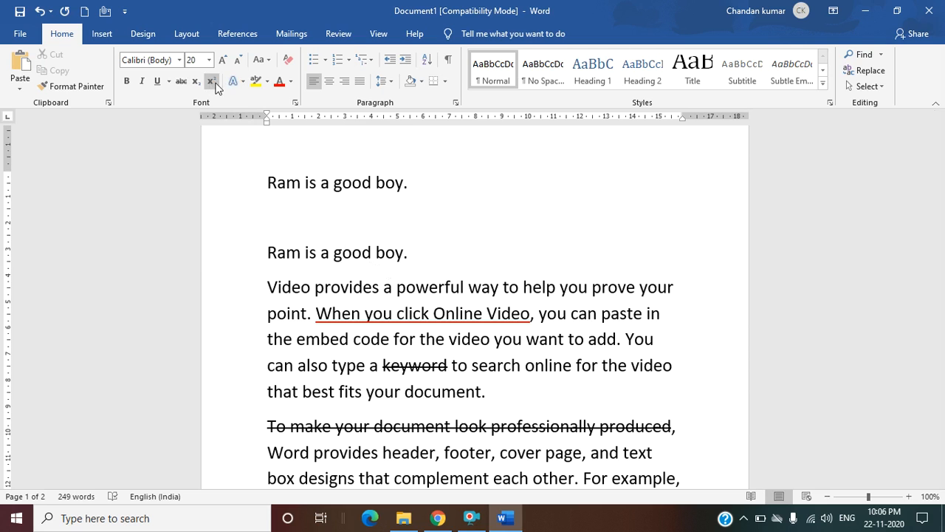
- Add a new line below the "Video provides" paragraph and write H2O on it with the 2 as a subscript
scroll(515, 317, "down", 2)
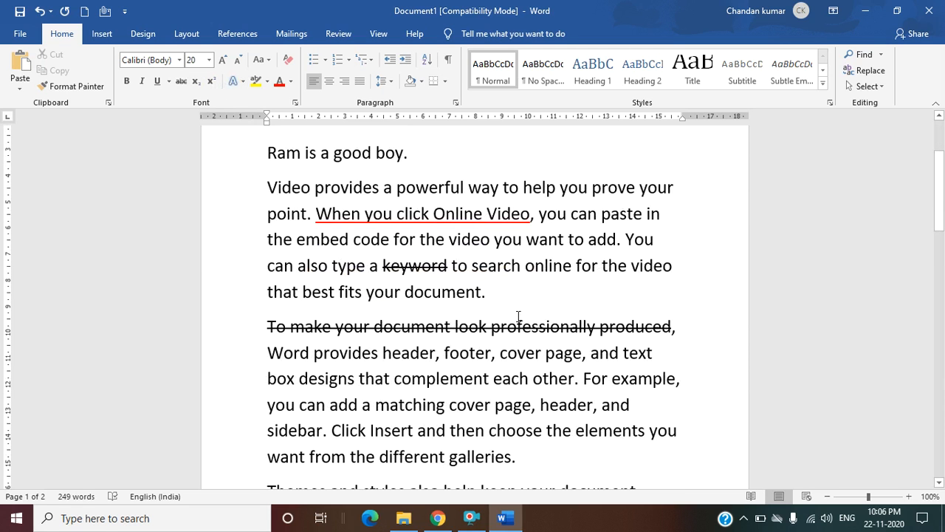
left_click(515, 294)
key("Return")
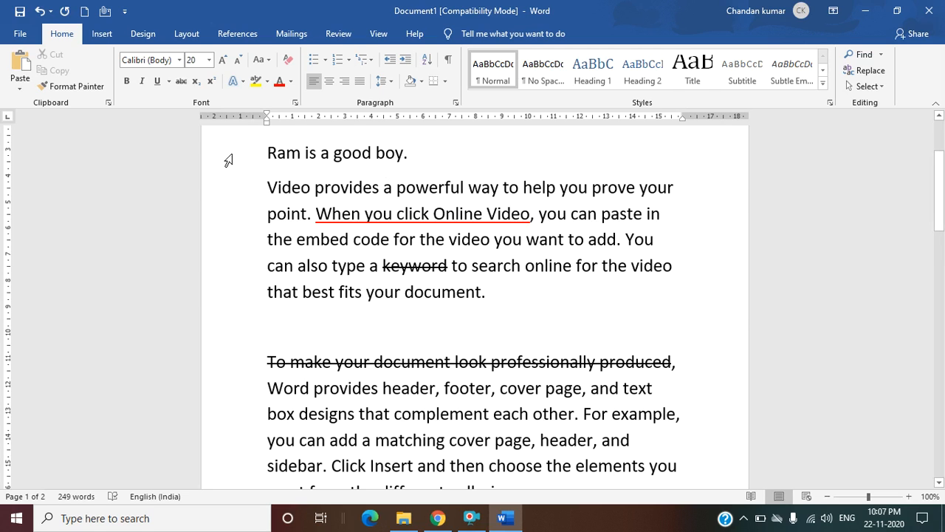
left_click(196, 85)
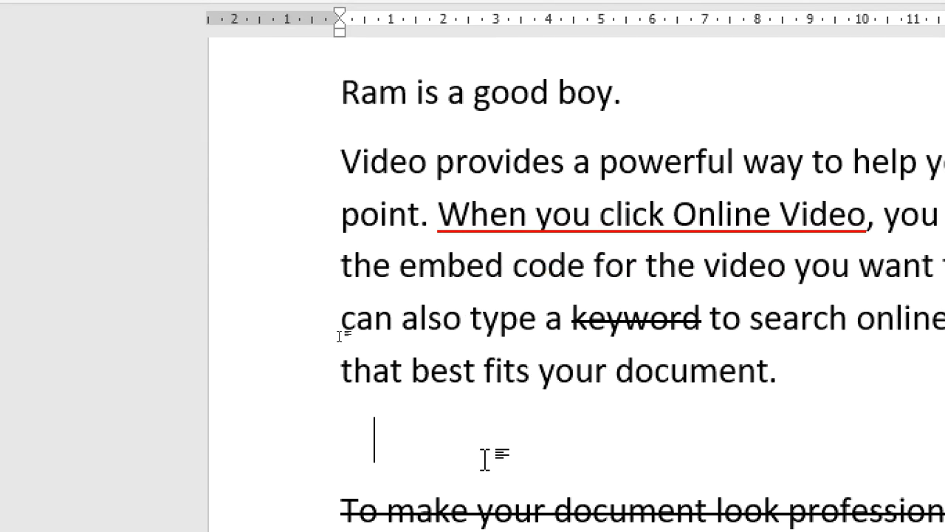
type("H")
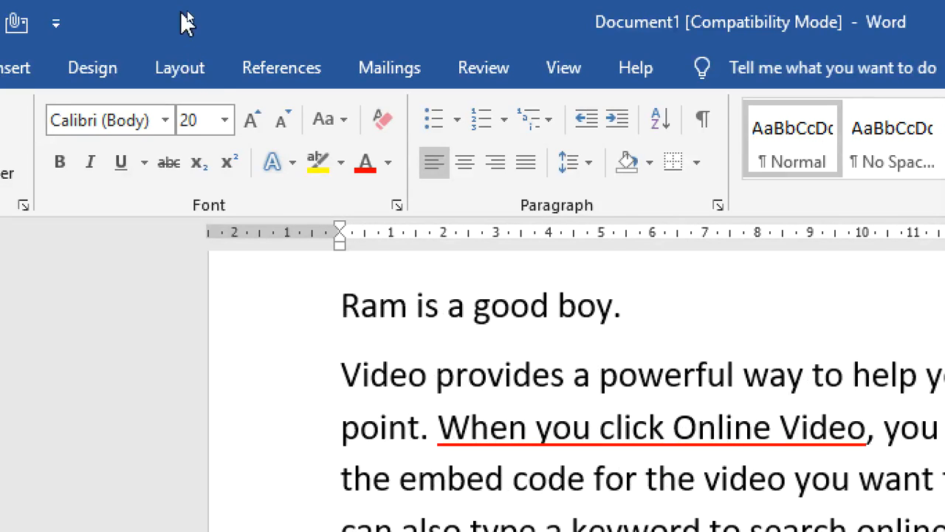
left_click(200, 164)
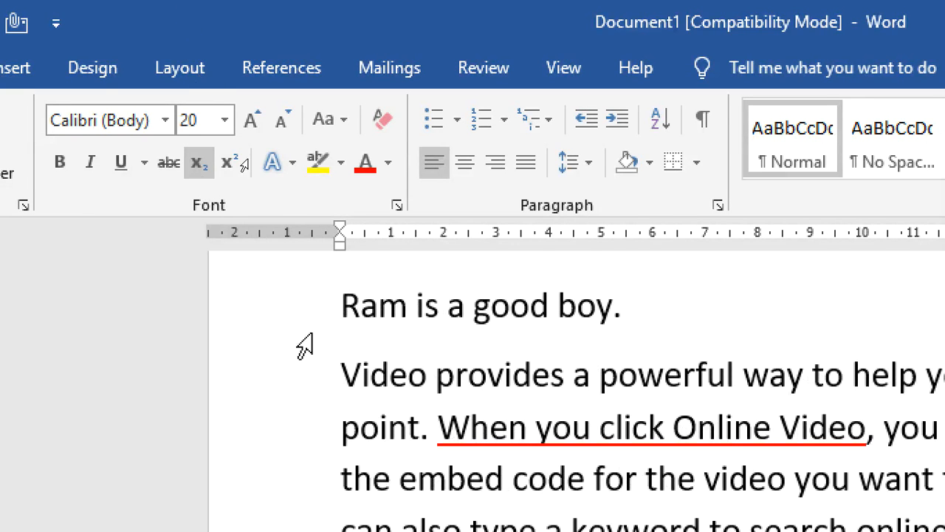
type("2")
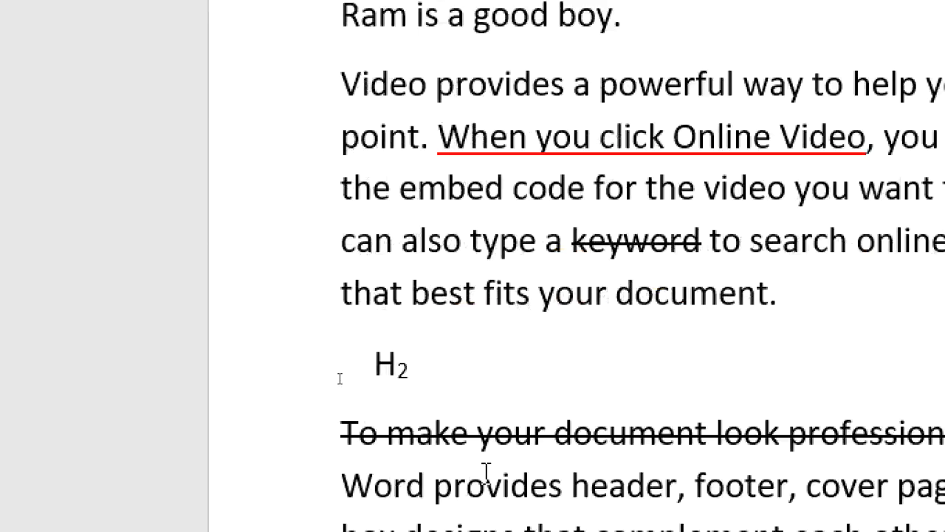
type("O")
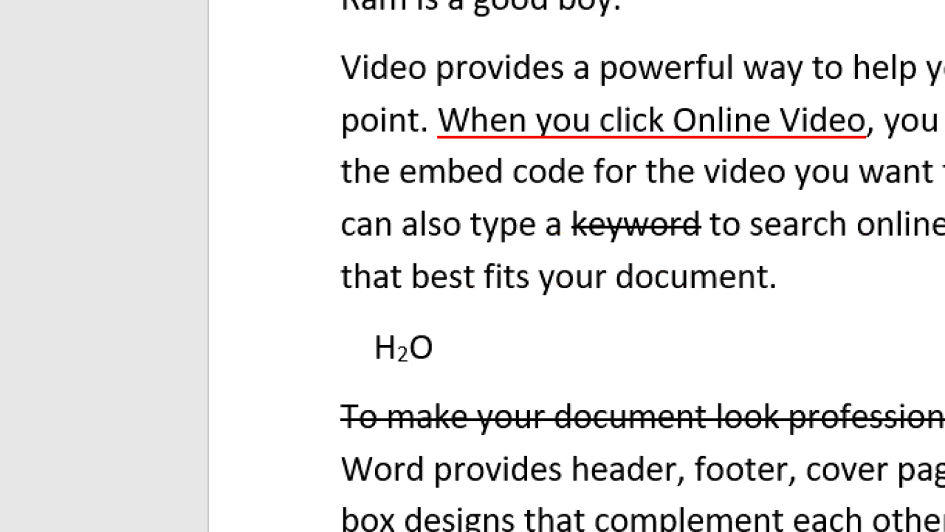
- Continue the formula with " + CO2", formatting the 2 as a subscript, and turn subscript off again
type(" + CO")
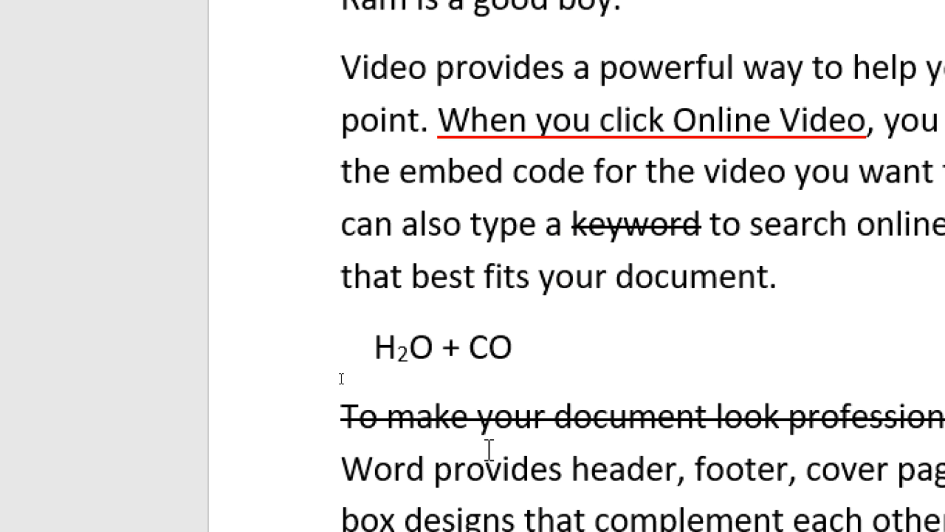
scroll(468, 299, "up", 1)
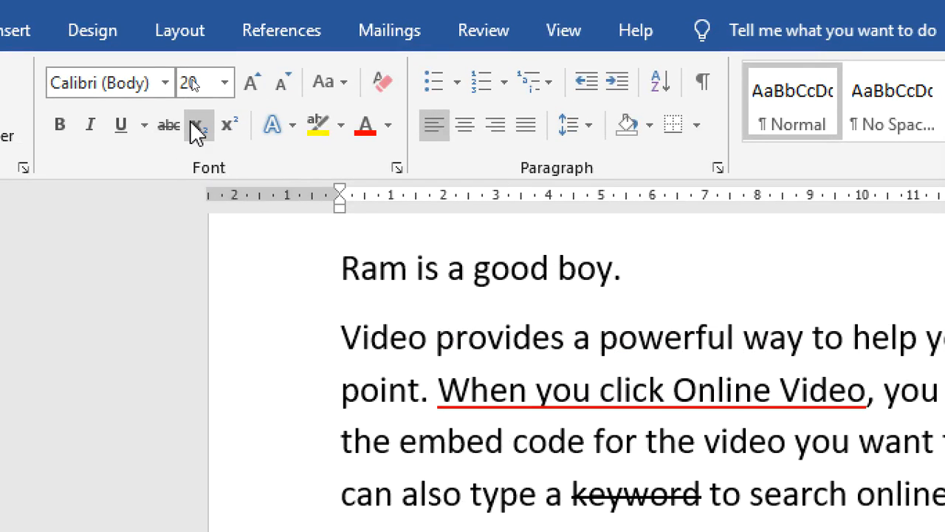
left_click(198, 132)
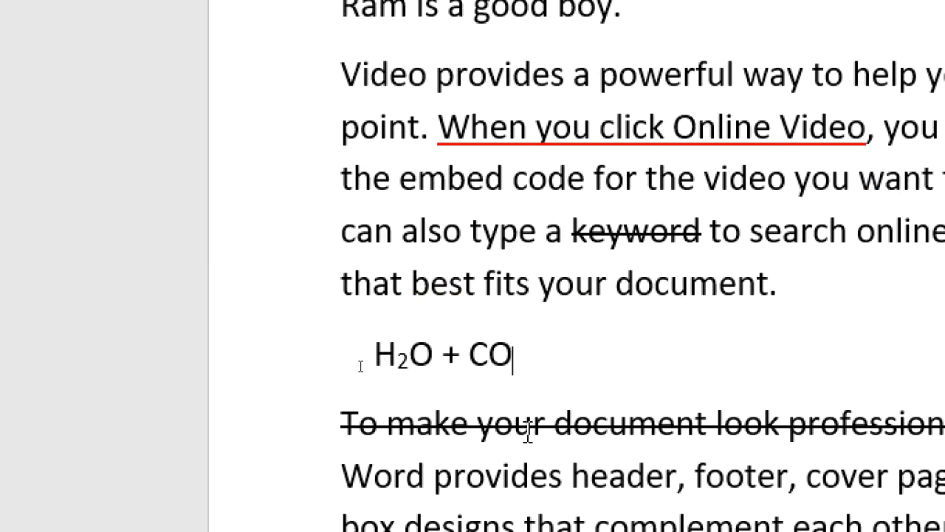
type("2")
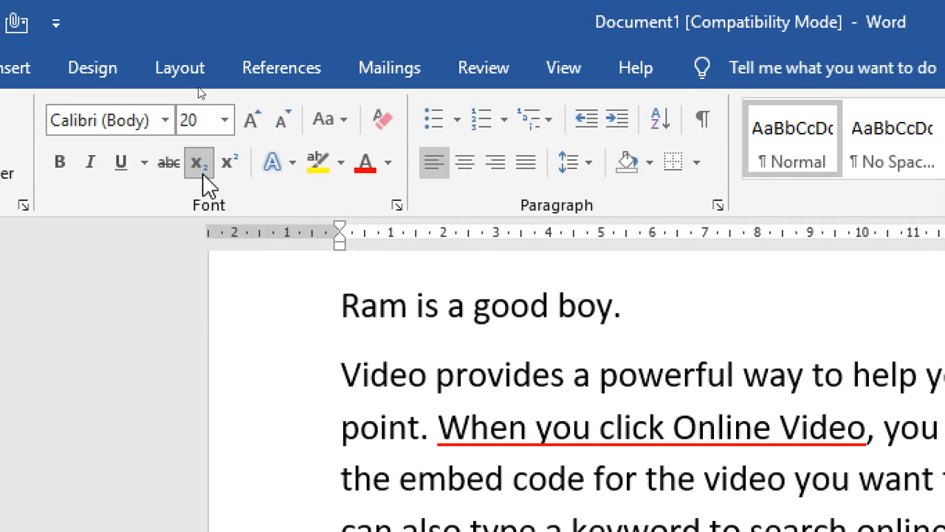
left_click(201, 165)
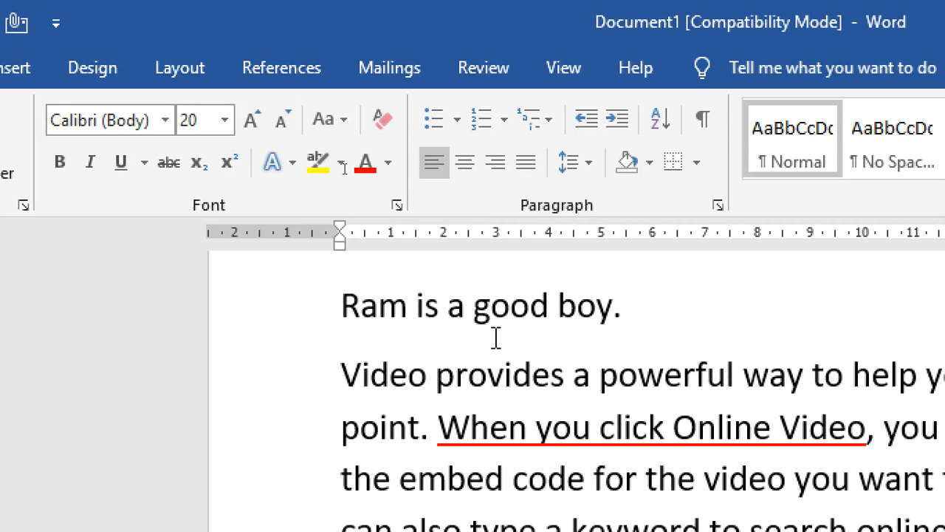
- Write a2 + b2 after the H2O + CO2 formula on the same line, formatting both 2s of the new expression as superscripts
scroll(496, 337, "down", 5)
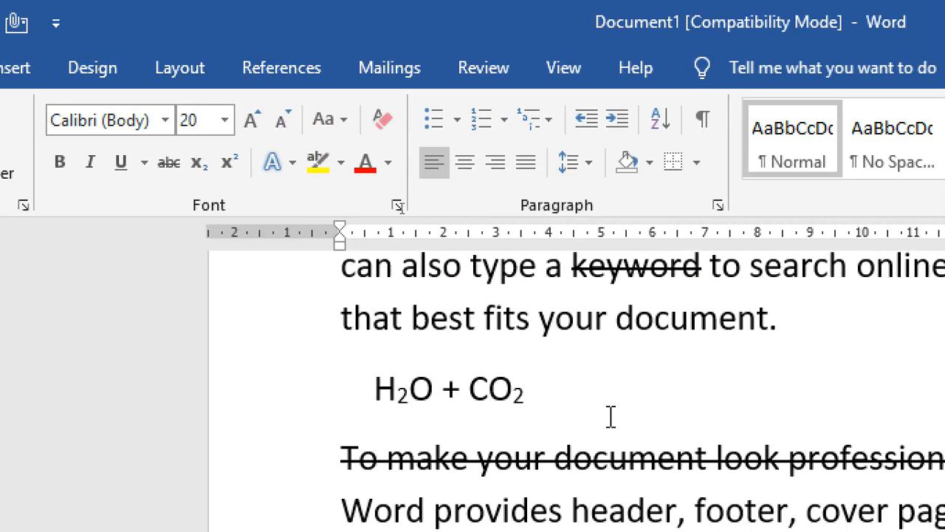
type("a")
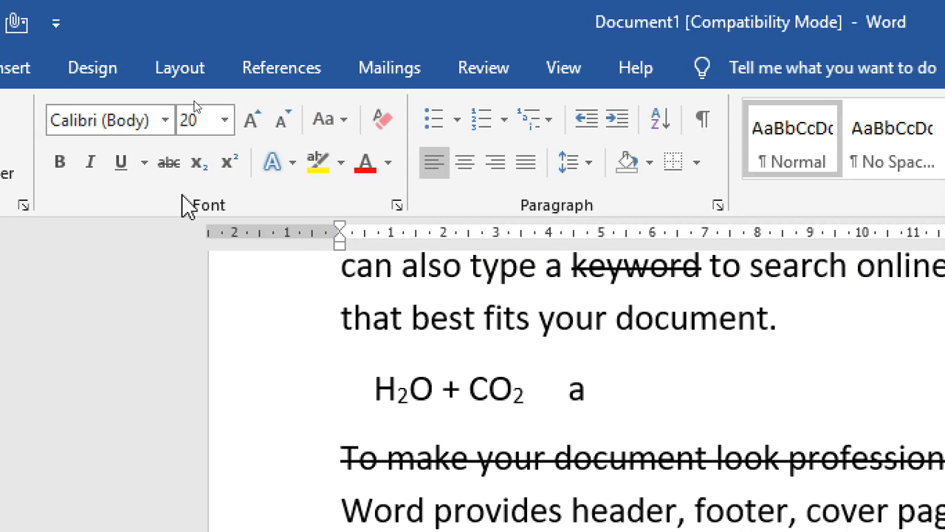
left_click(230, 161)
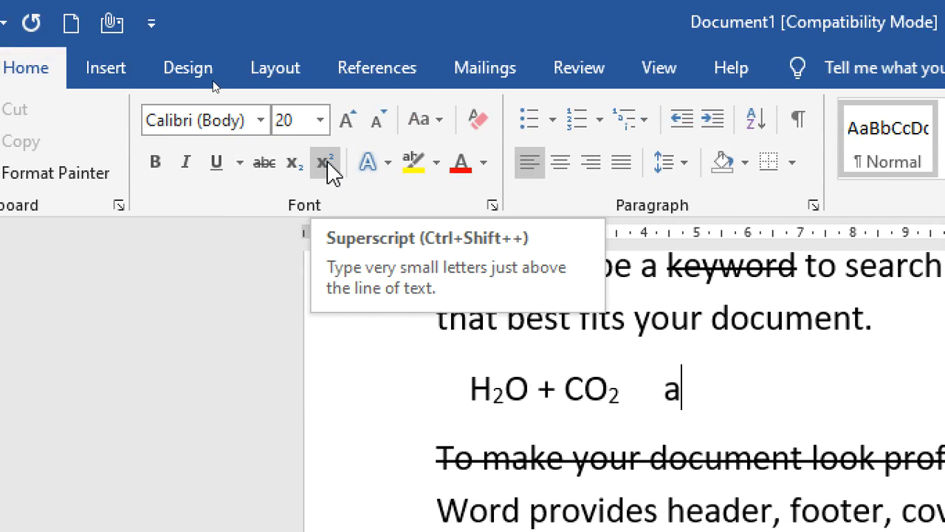
type("2")
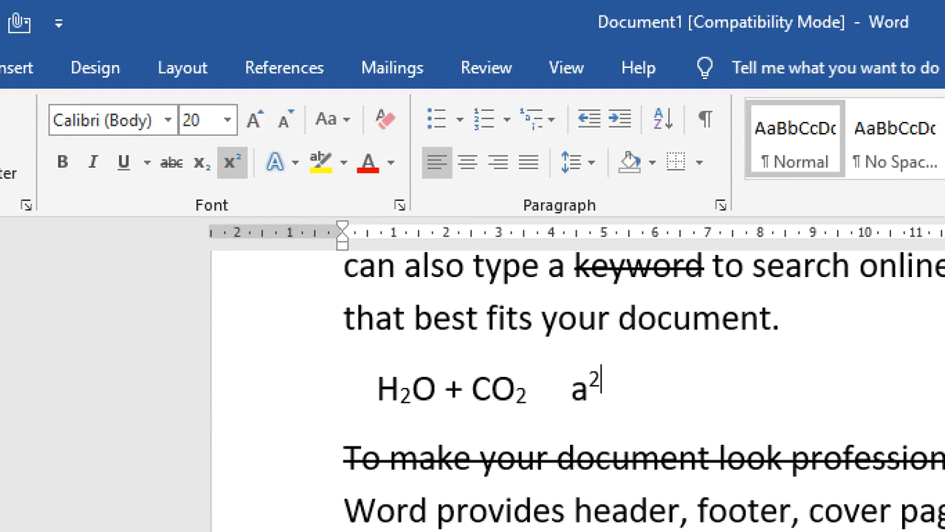
left_click(235, 163)
type("+ b")
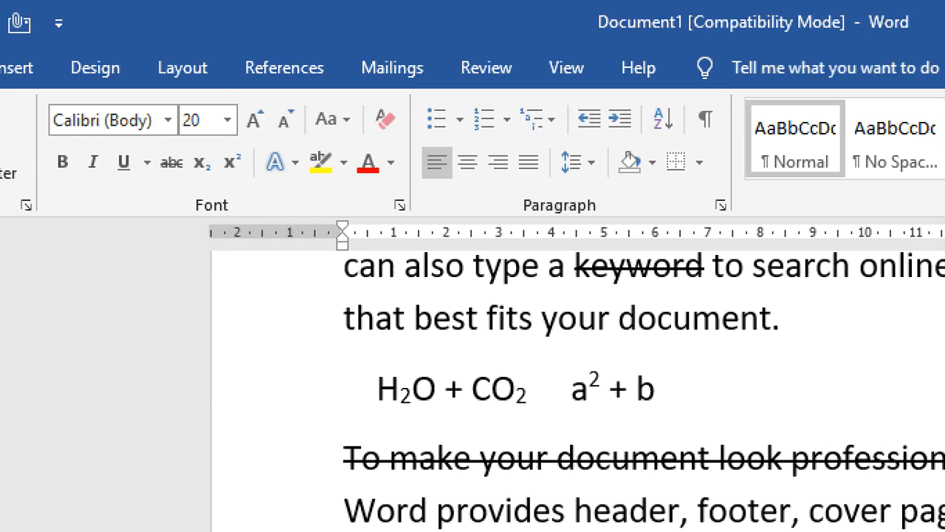
left_click(231, 162)
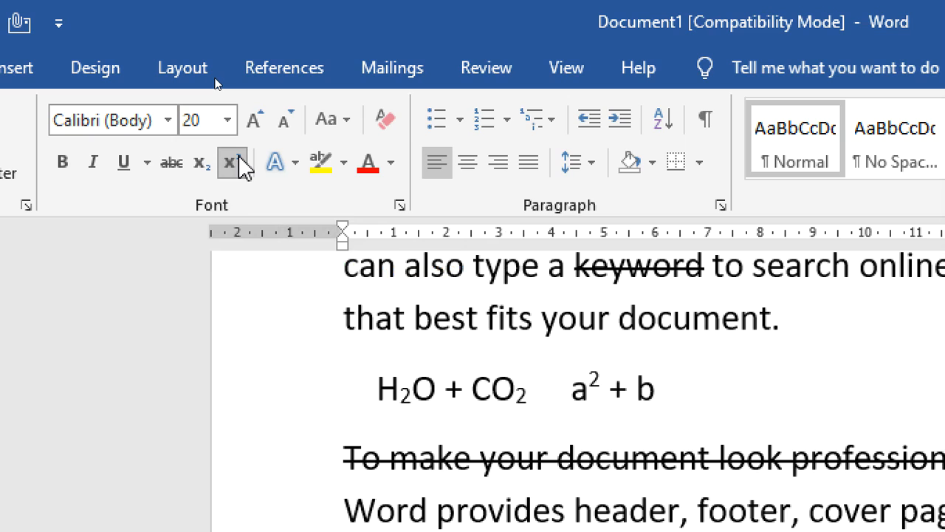
type("2")
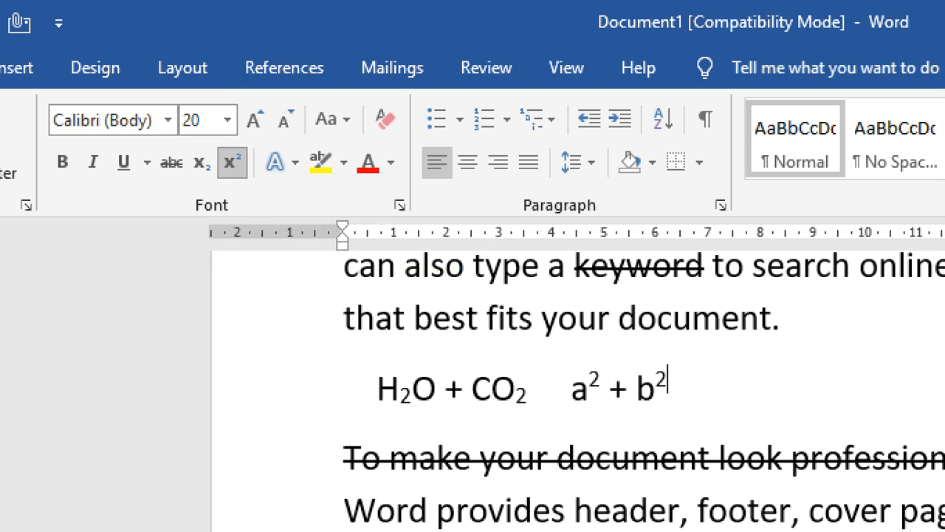